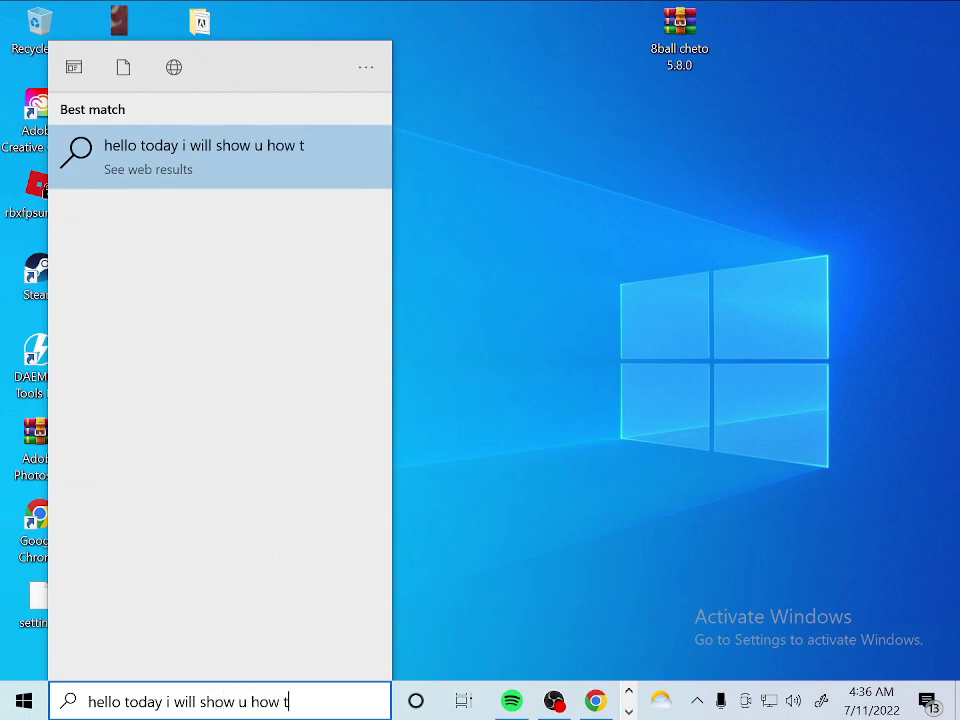
pyautogui.write('u how to boost ur pc')
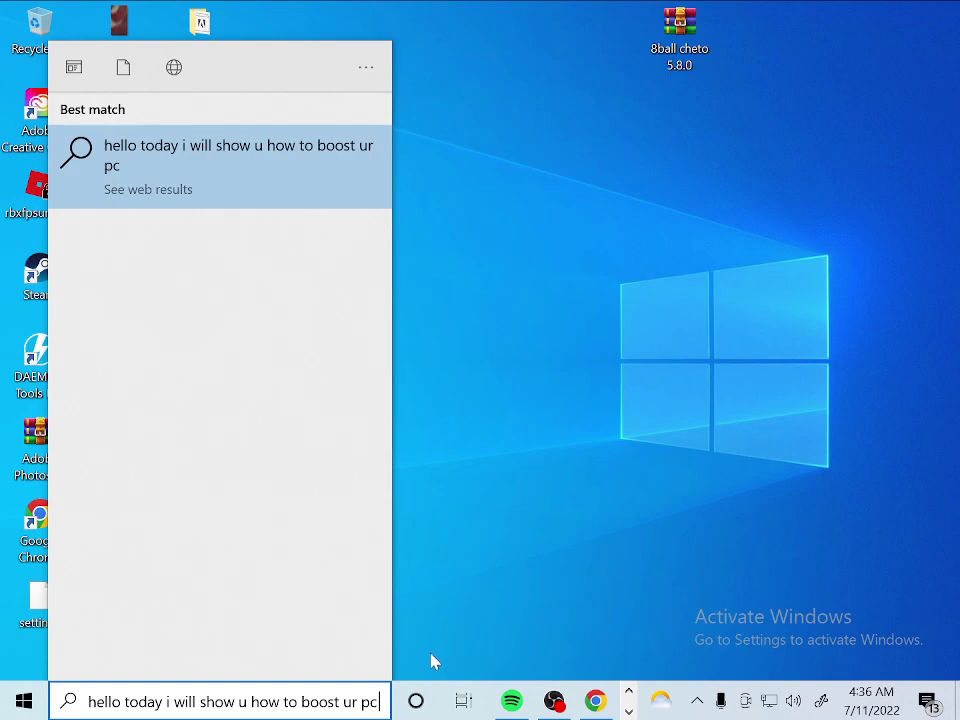
pyautogui.write(' !')
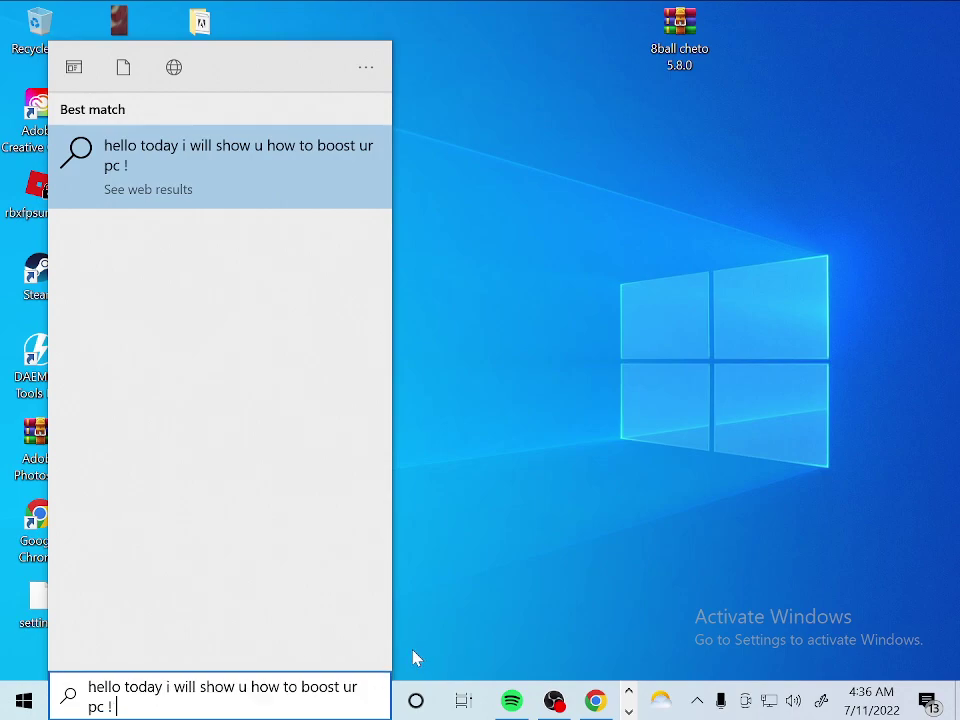
pyautogui.press('BackSpace')
pyautogui.press('BackSpace')
pyautogui.press('BackSpace')
pyautogui.press('BackSpace')
pyautogui.press('BackSpace')
pyautogui.press('BackSpace')
pyautogui.press('BackSpace')
pyautogui.press('BackSpace')
pyautogui.press('BackSpace')
pyautogui.press('BackSpace')
pyautogui.press('BackSpace')
pyautogui.press('BackSpace')
pyautogui.press('BackSpace')
pyautogui.press('BackSpace')
pyautogui.press('BackSpace')
pyautogui.press('BackSpace')
pyautogui.press('BackSpace')
pyautogui.press('BackSpace')
pyautogui.press('BackSpace')
pyautogui.press('BackSpace')
pyautogui.press('BackSpace')
pyautogui.press('BackSpace')
pyautogui.press('BackSpace')
pyautogui.press('BackSpace')
pyautogui.press('BackSpace')
pyautogui.press('BackSpace')
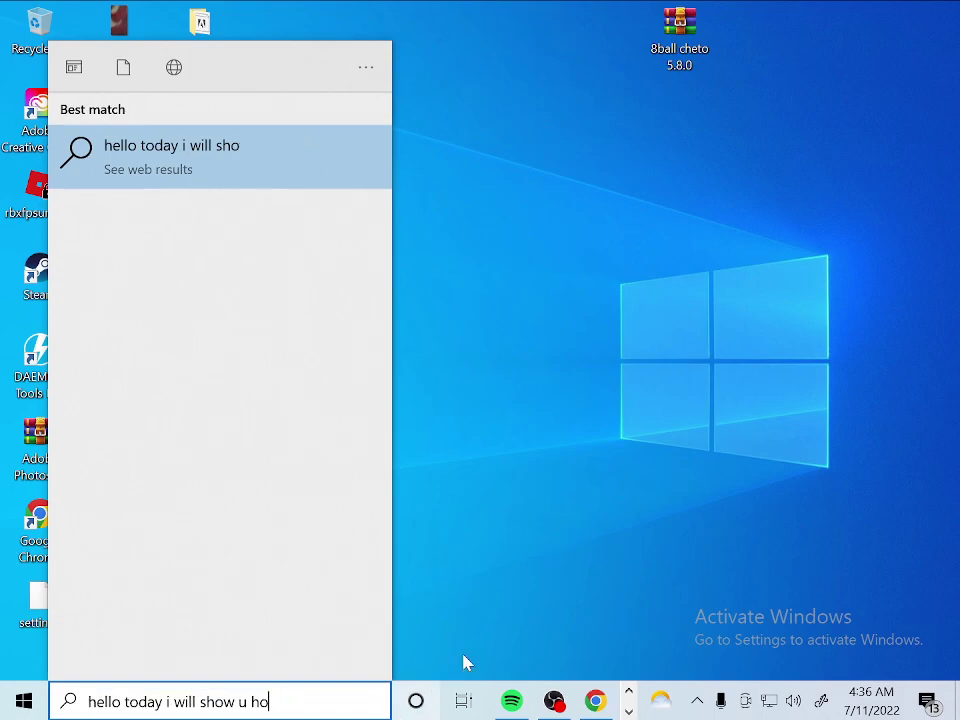
pyautogui.press('Escape')
# Open Google Chrome in a maximized window and go to the official CCleaner website, ccleaner.com
pyautogui.doubleClick(45, 538)
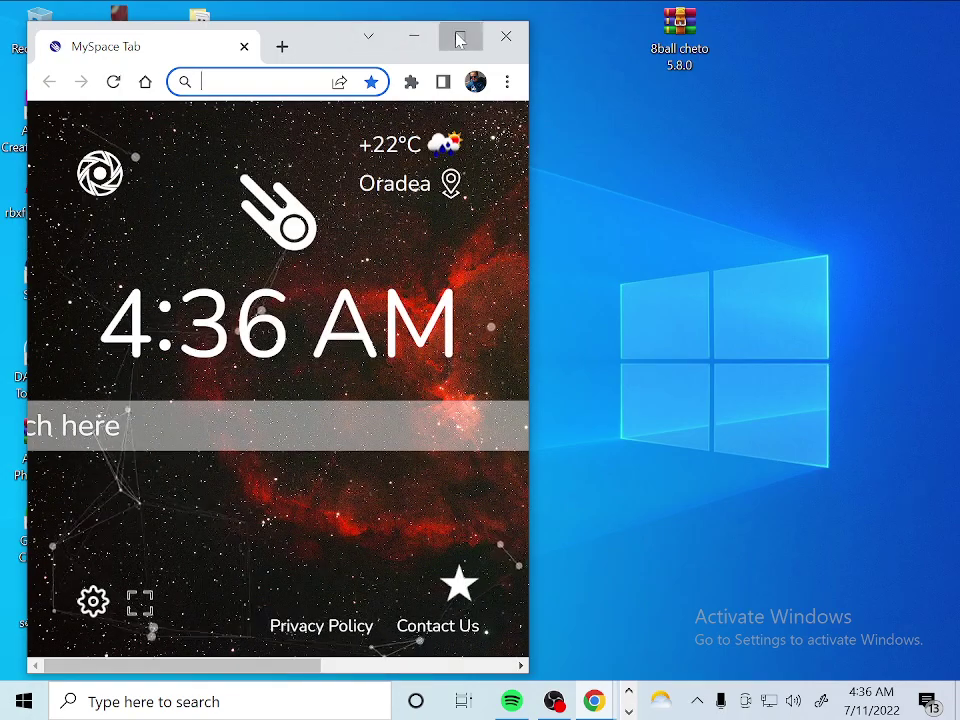
pyautogui.click(459, 38)
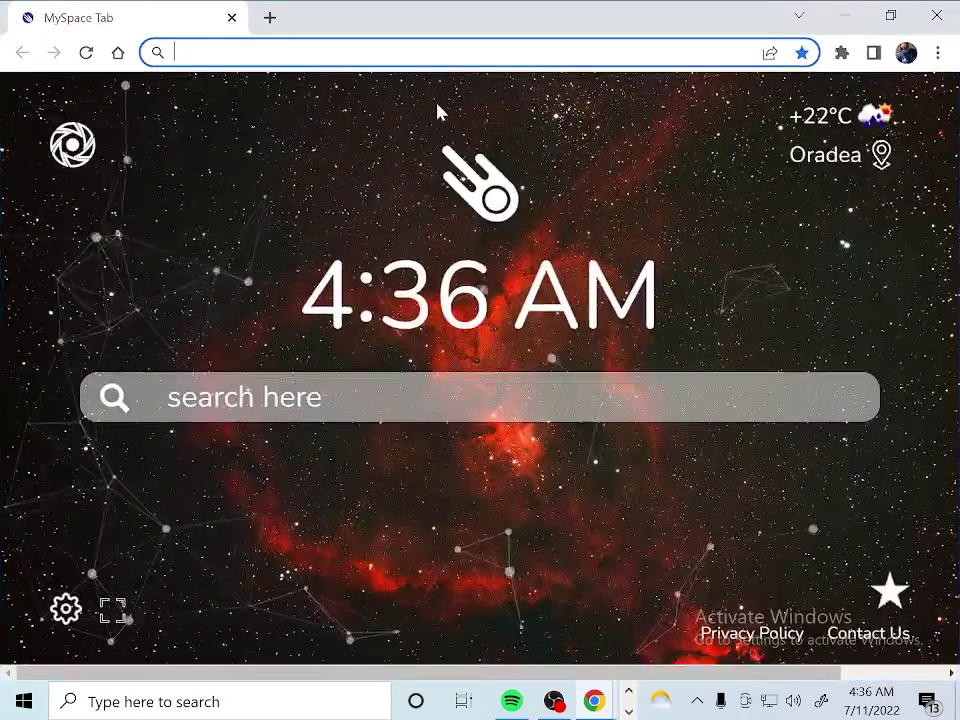
pyautogui.write('cc')
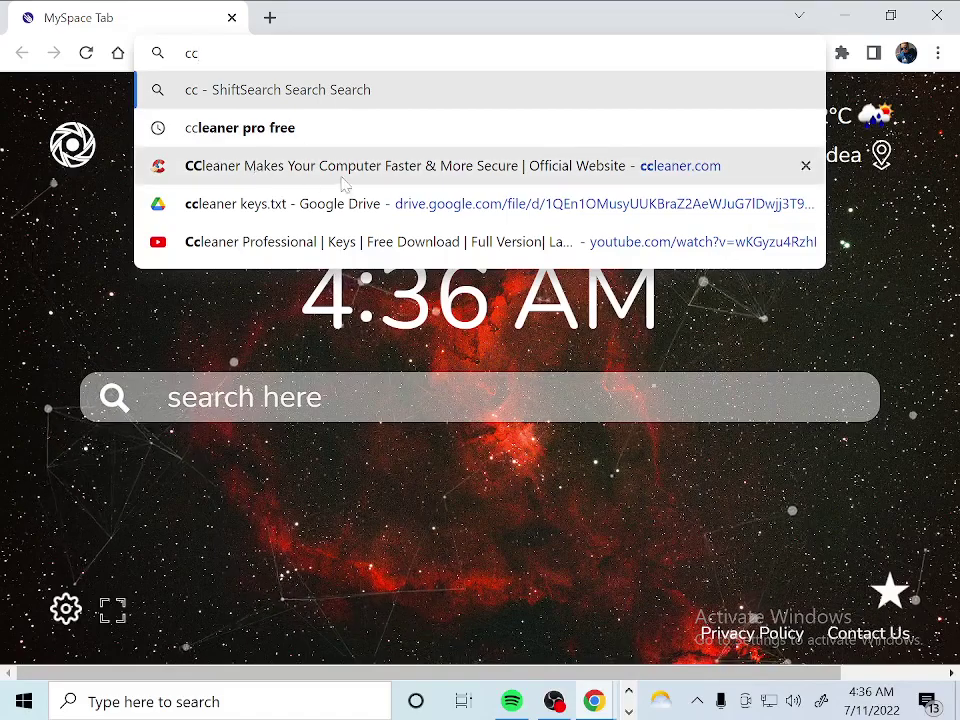
pyautogui.click(478, 166)
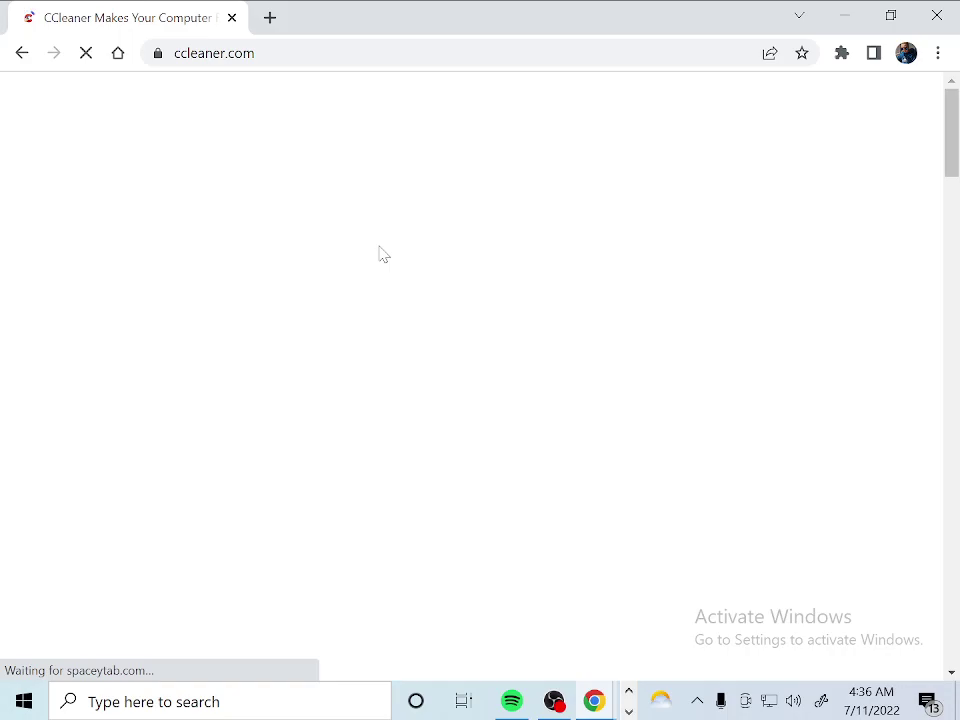
# Look through the CCleaner home page, comparing the Free and Professional versions and reading the performance test claims
pyautogui.scroll(-1, 246, 531)
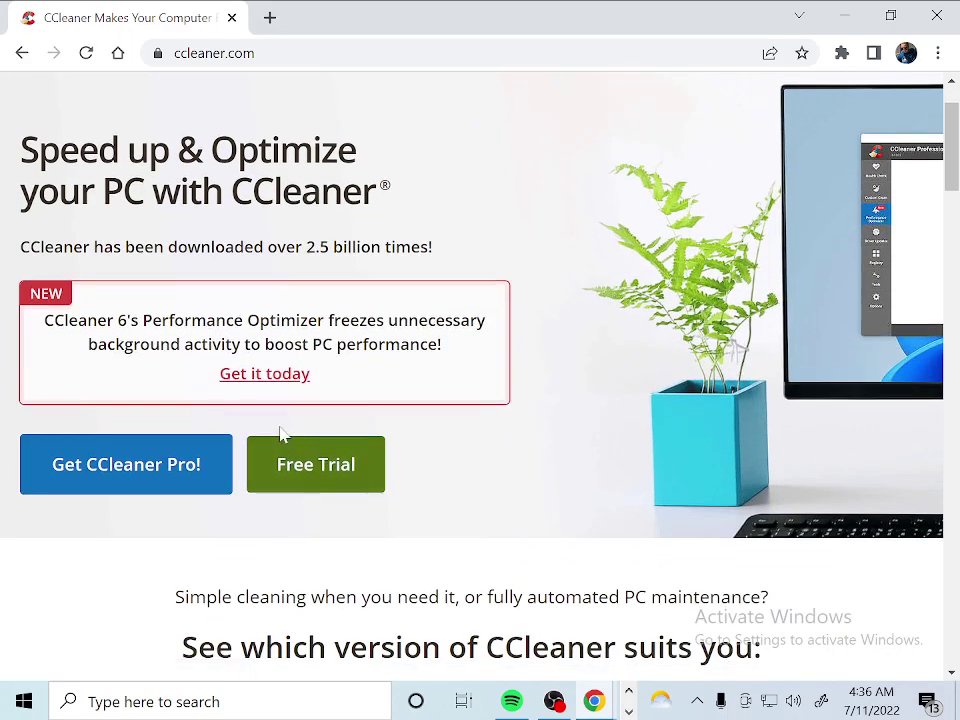
pyautogui.scroll(-15, 300, 482)
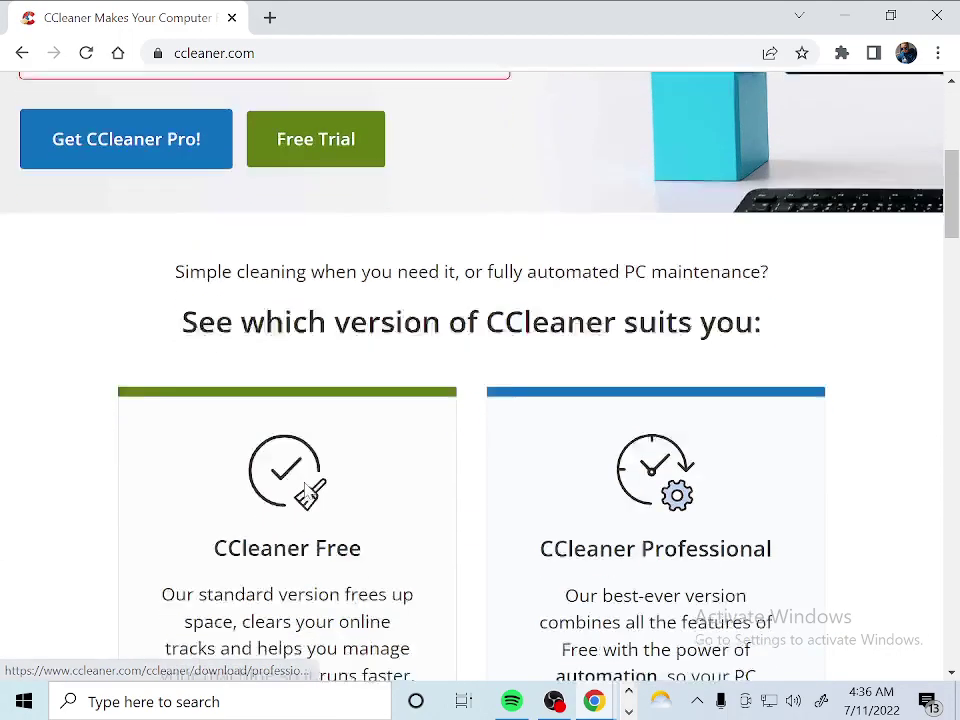
pyautogui.scroll(3, 326, 433)
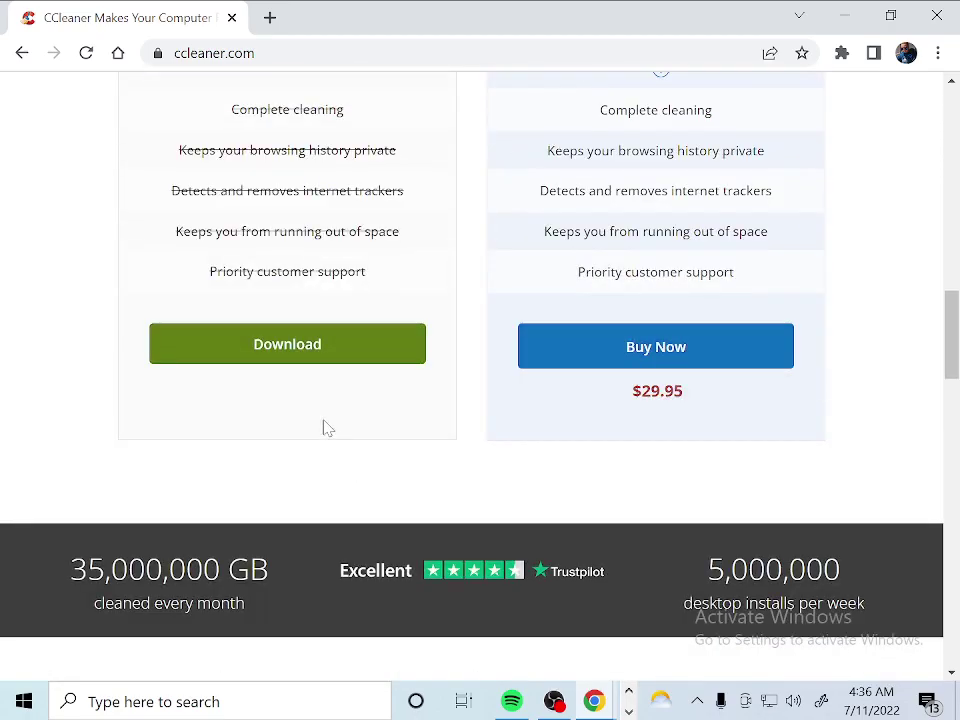
pyautogui.scroll(6, 506, 481)
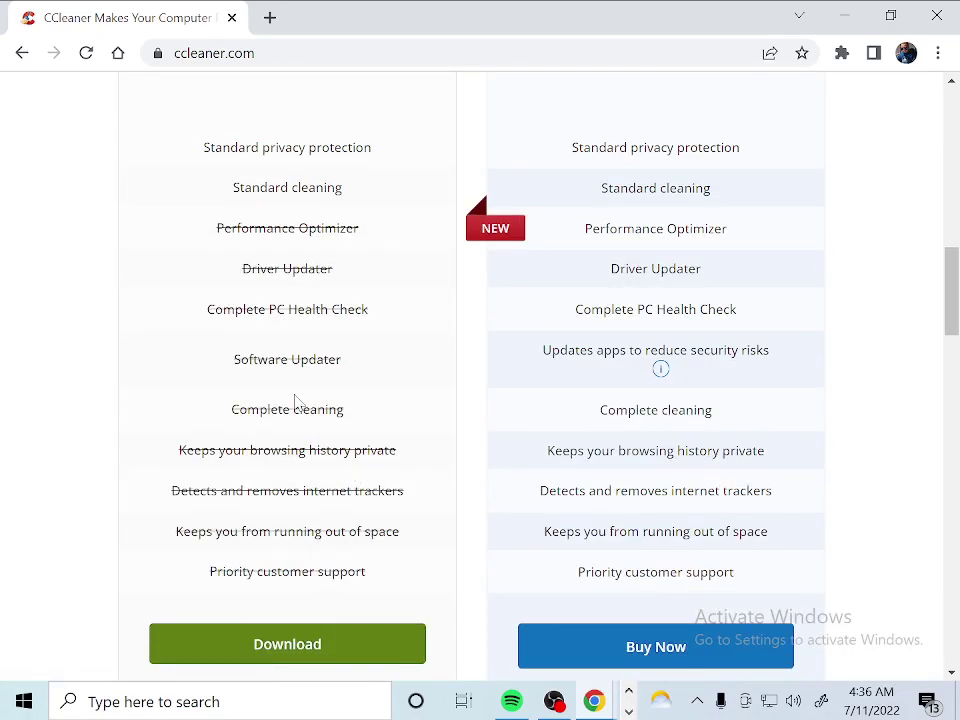
pyautogui.moveTo(213, 174); pyautogui.dragTo(399, 176)
pyautogui.click(469, 315)
pyautogui.scroll(-3, 440, 566)
pyautogui.scroll(-15, 440, 566)
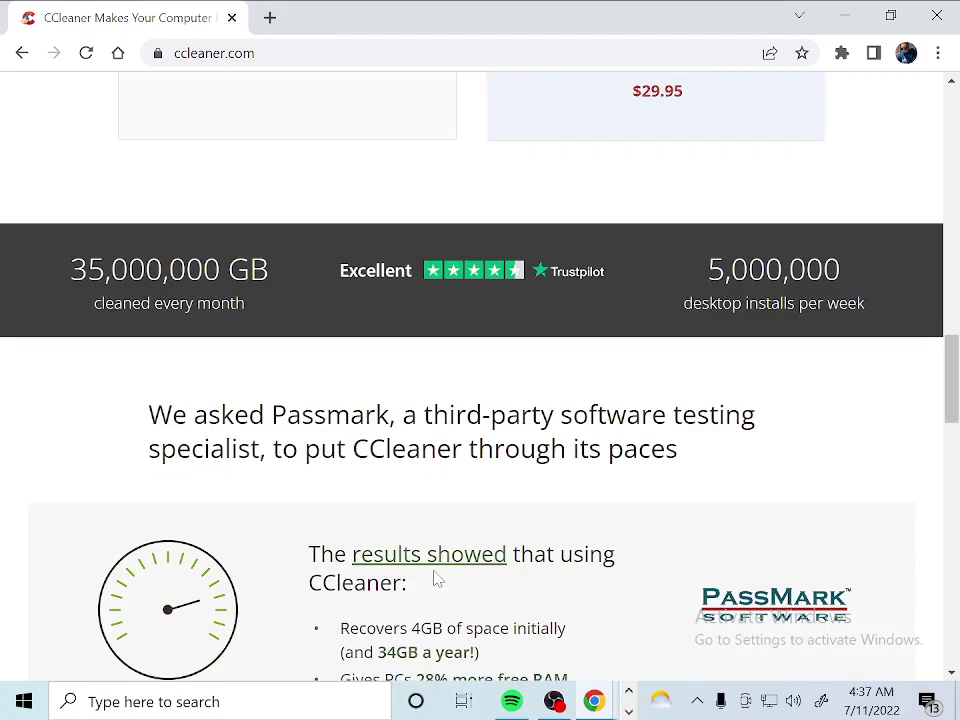
pyautogui.scroll(-11, 460, 418)
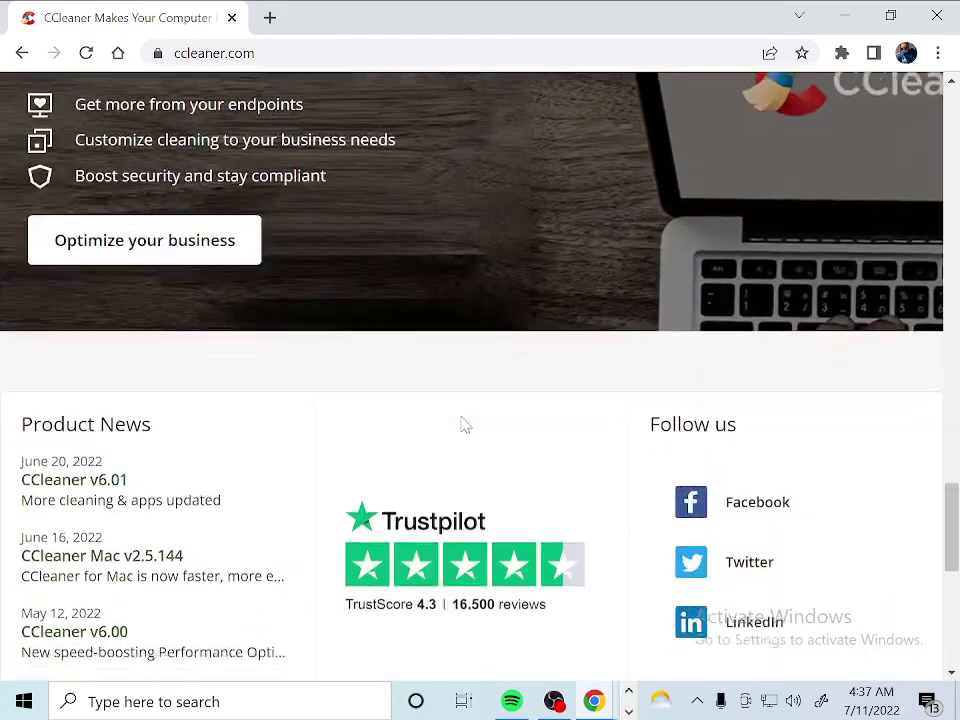
pyautogui.scroll(4, 393, 468)
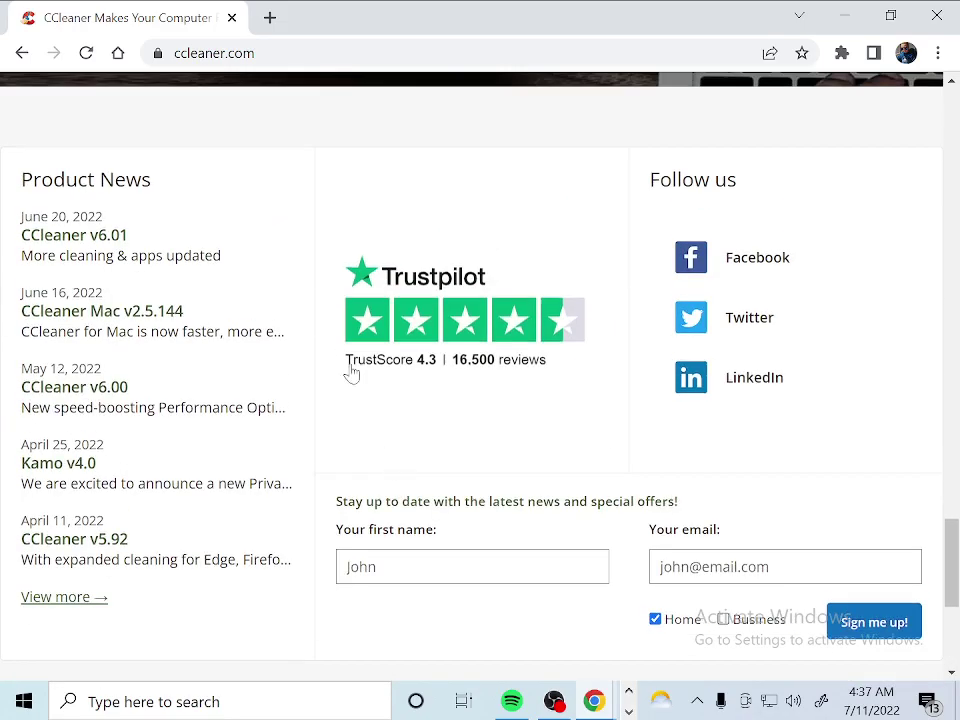
pyautogui.scroll(10, 336, 197)
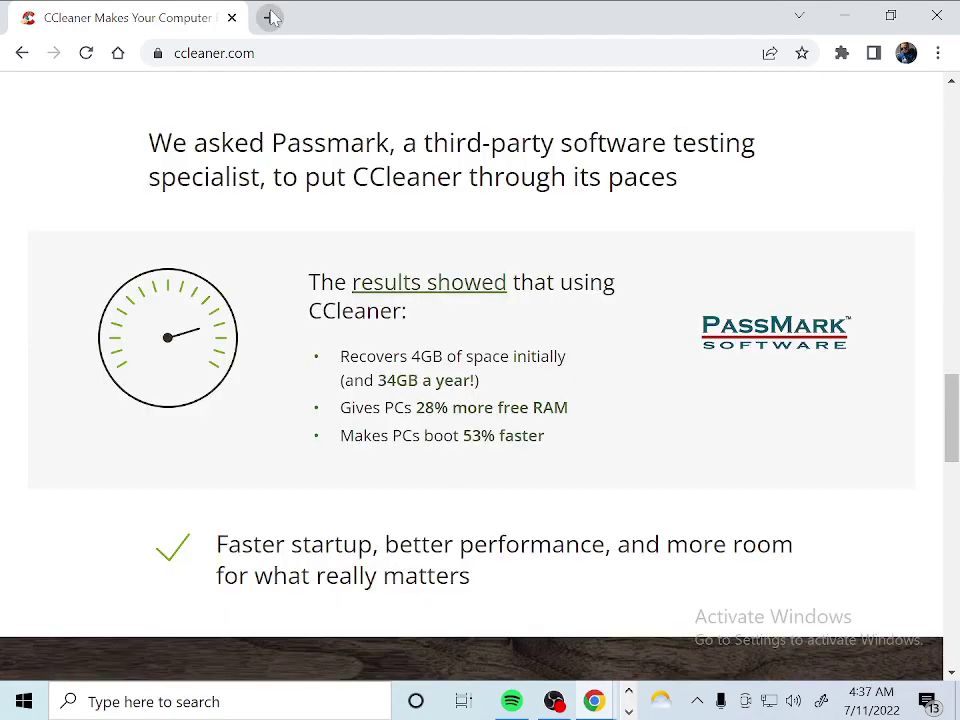
pyautogui.click(270, 17)
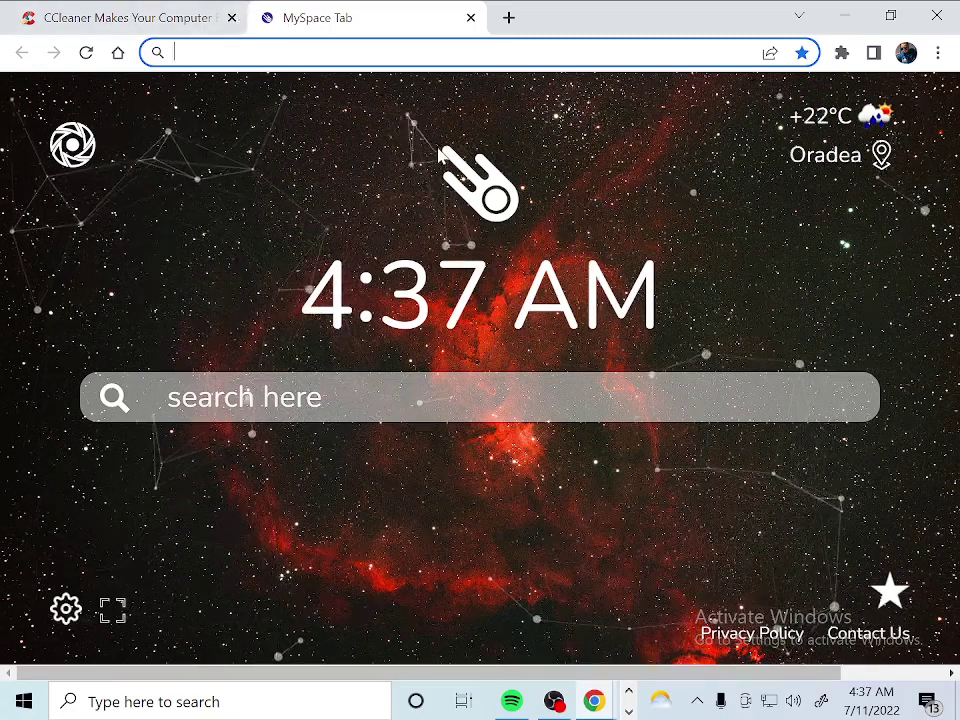
pyautogui.write('2. ')
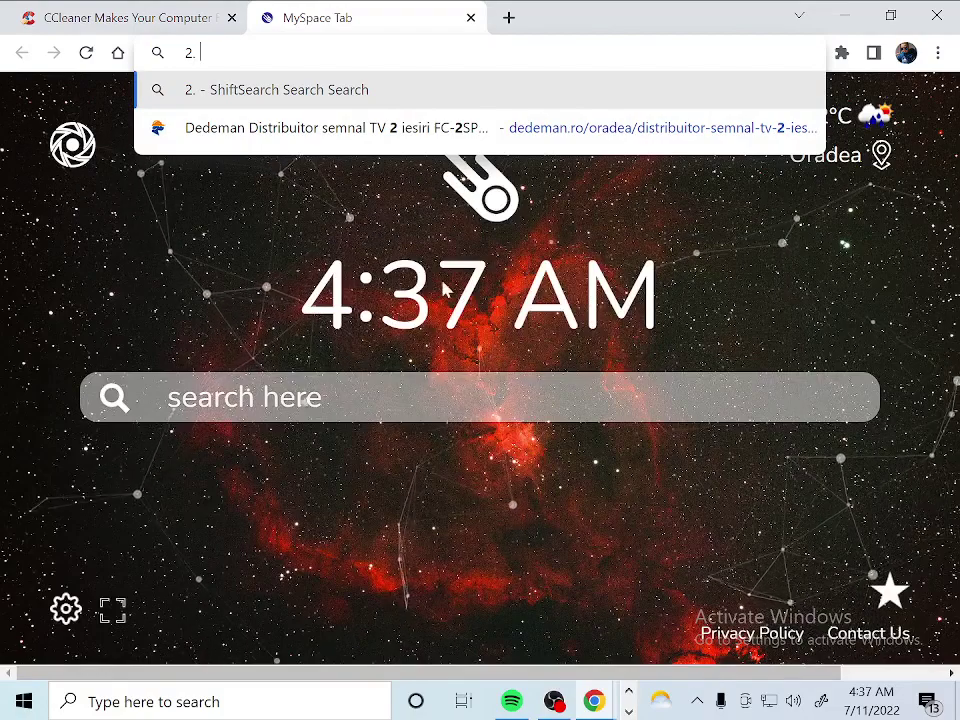
pyautogui.write('if u ')
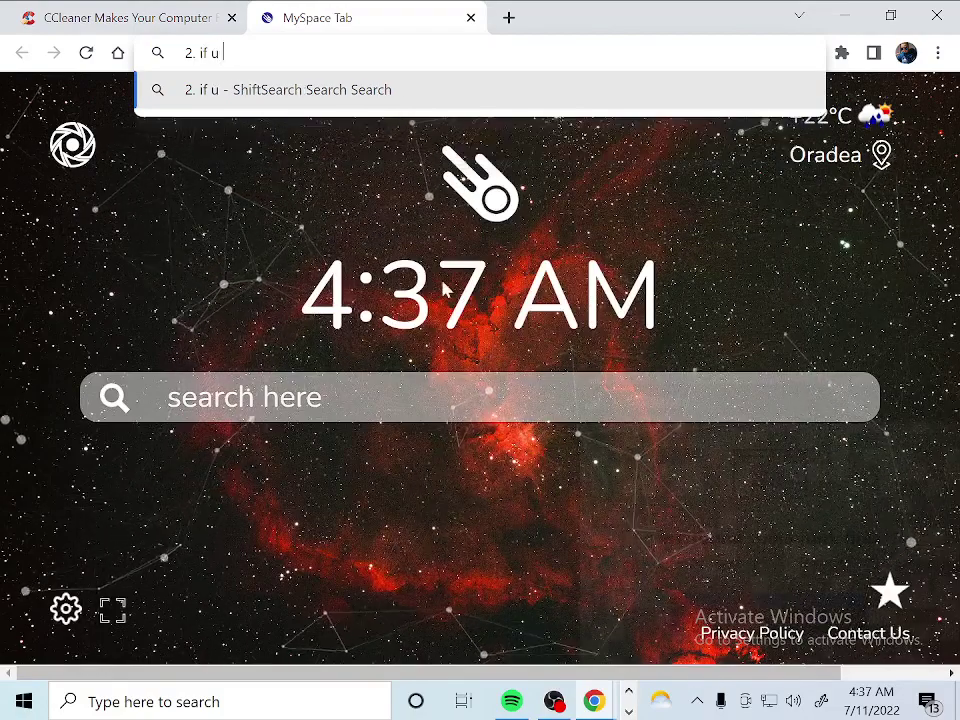
pyautogui.write('have a game')
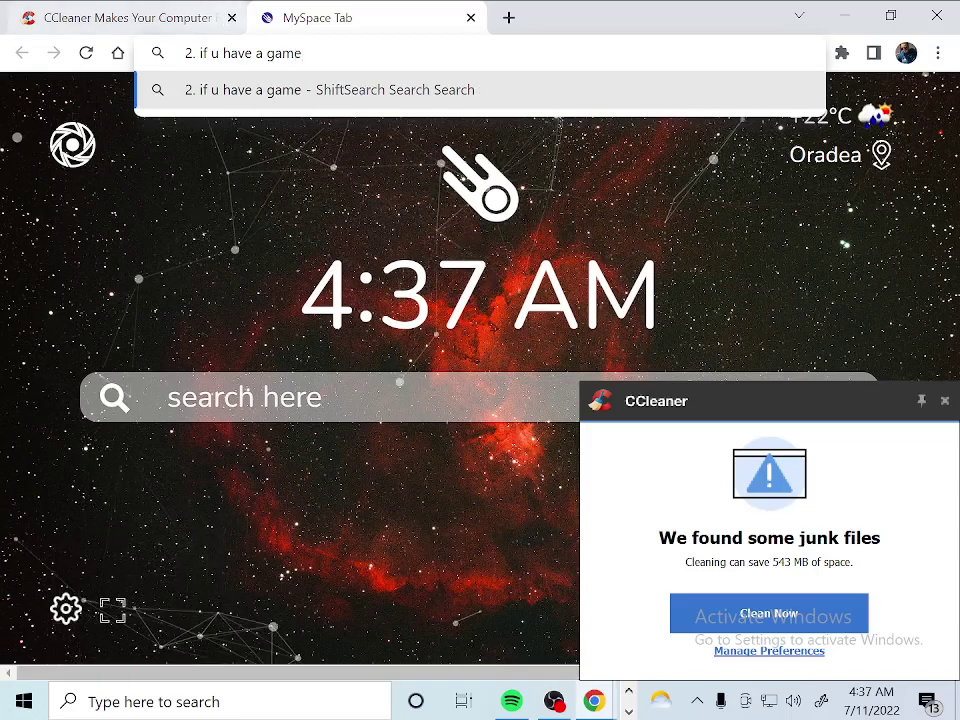
pyautogui.doubleClick(283, 53)
pyautogui.click(500, 276)
pyautogui.click(944, 400)
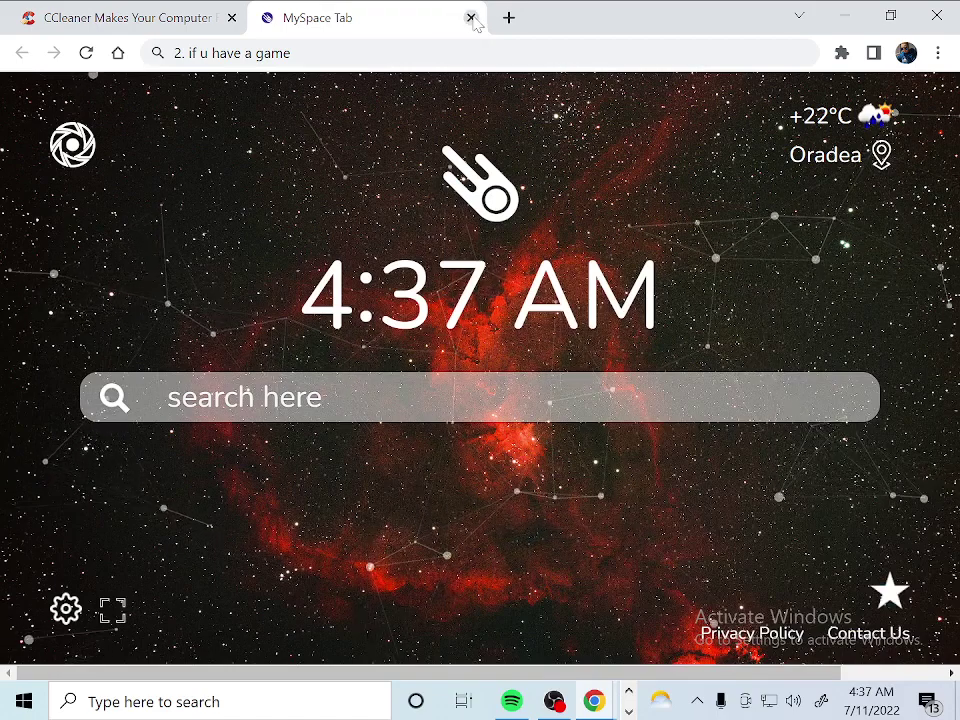
pyautogui.click(470, 17)
# Minimize the browser, search Windows for the Graphics settings page, open it and minimize its window
pyautogui.click(846, 22)
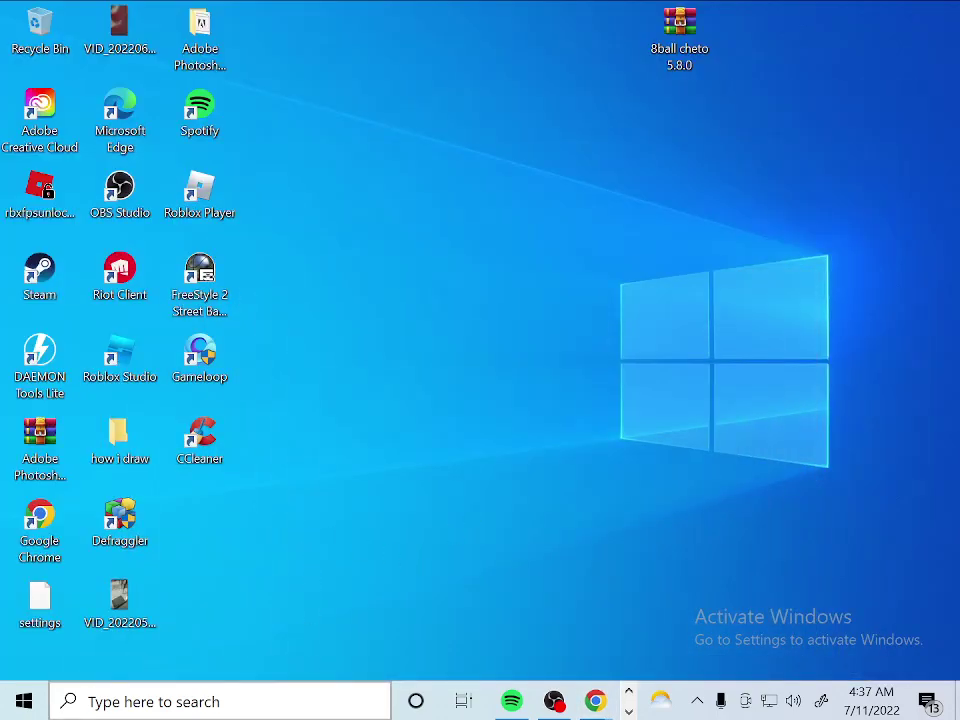
pyautogui.click(200, 701)
pyautogui.write('gra')
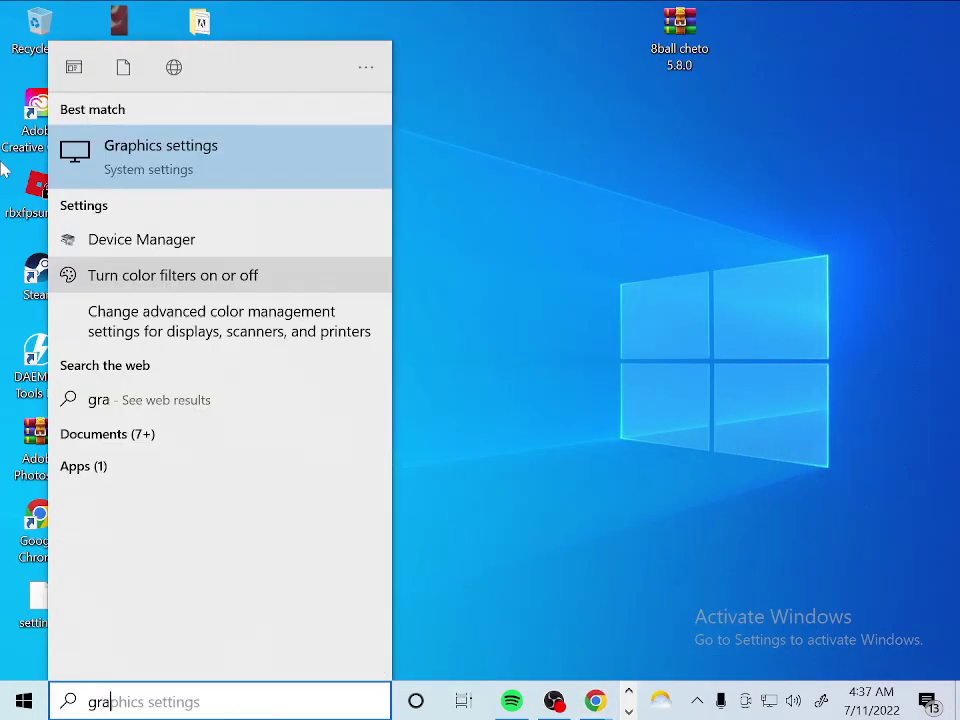
pyautogui.press('Return')
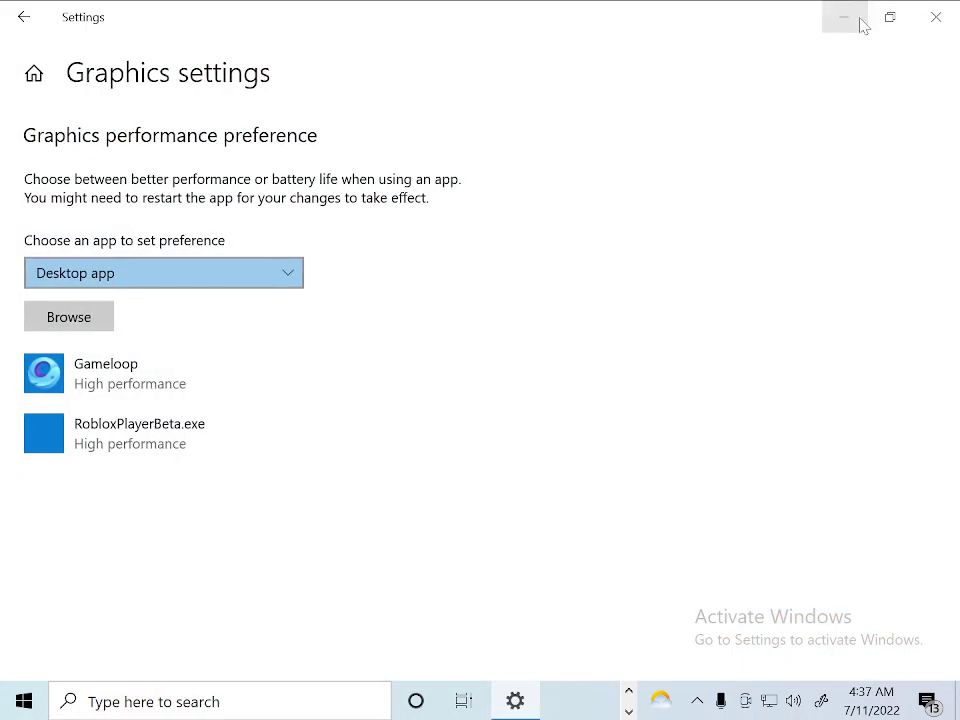
pyautogui.click(863, 25)
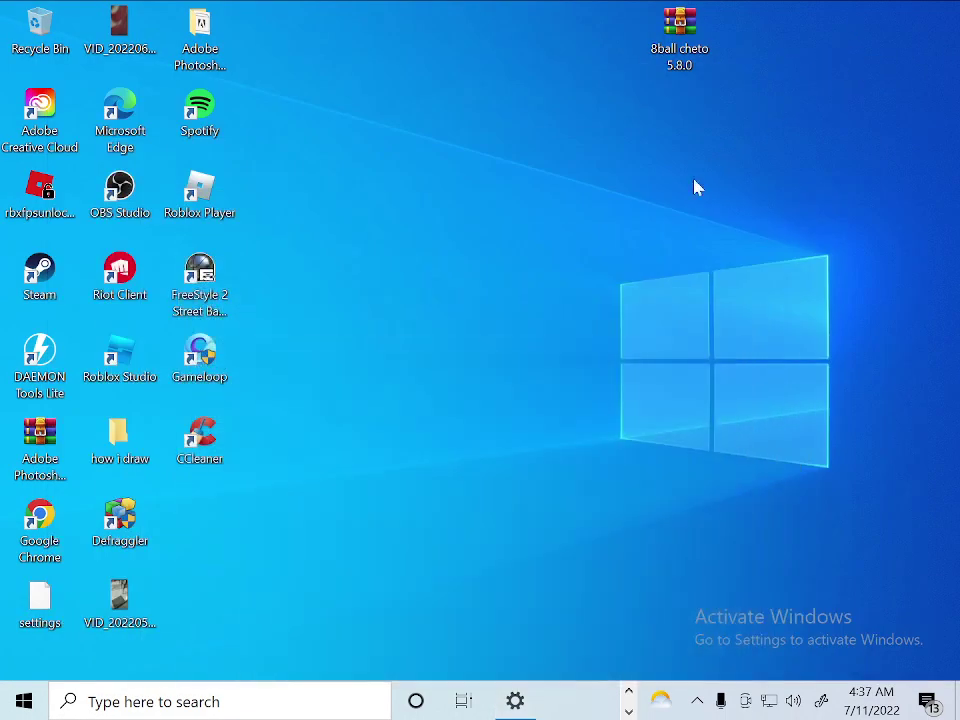
pyautogui.rightClick(212, 297)
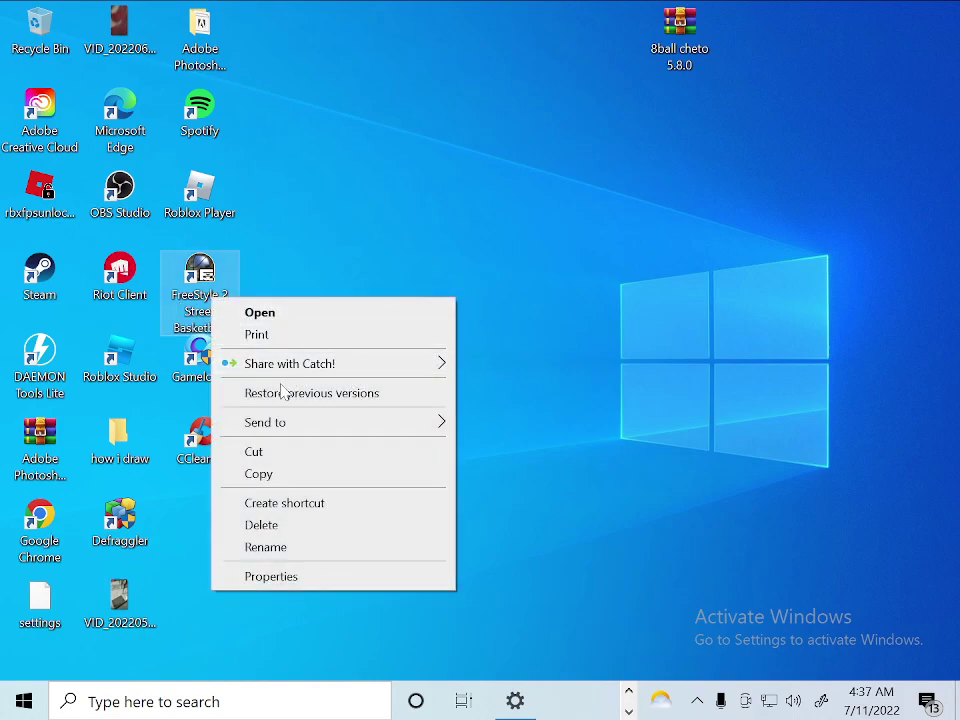
pyautogui.press('Escape')
pyautogui.rightClick(212, 297)
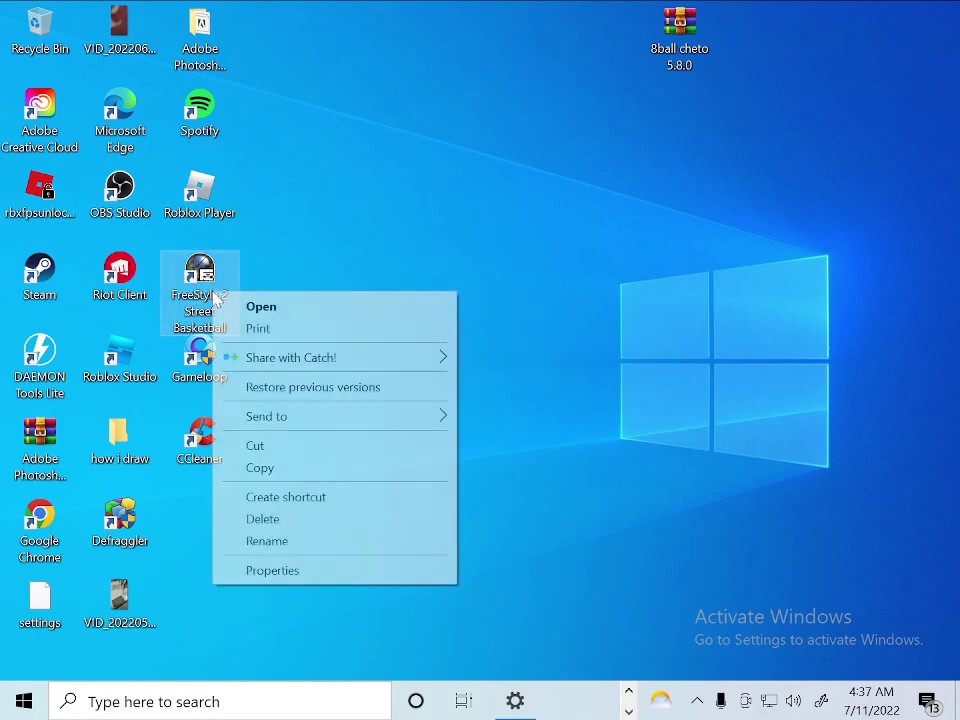
pyautogui.click(297, 233)
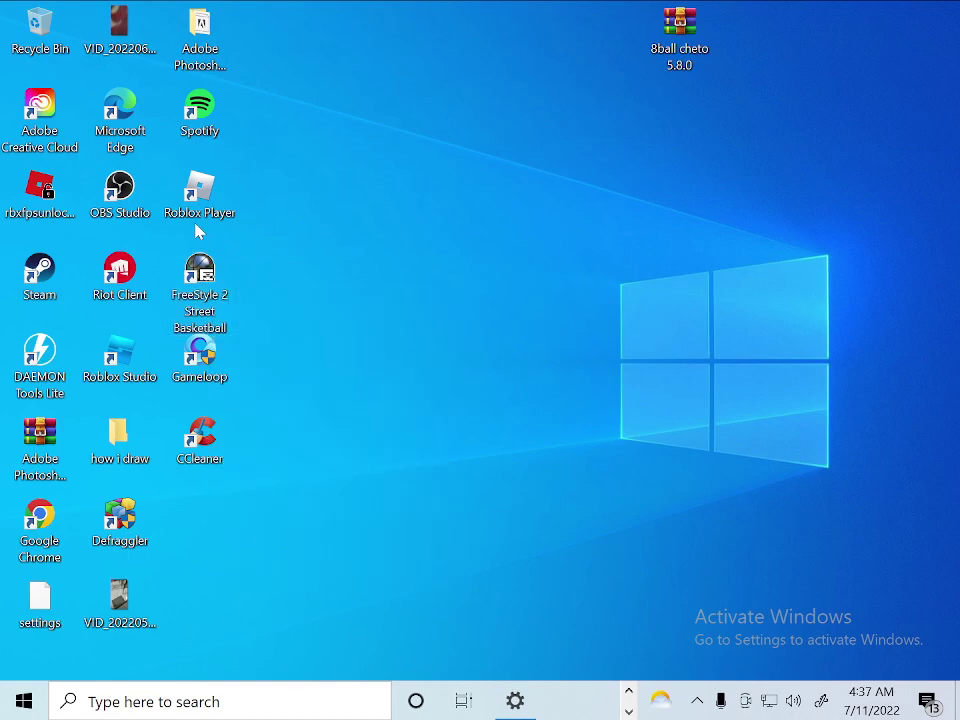
# Open the file location of the Roblox Player desktop shortcut, copy the folder's full path and close the folder window
pyautogui.rightClick(210, 233)
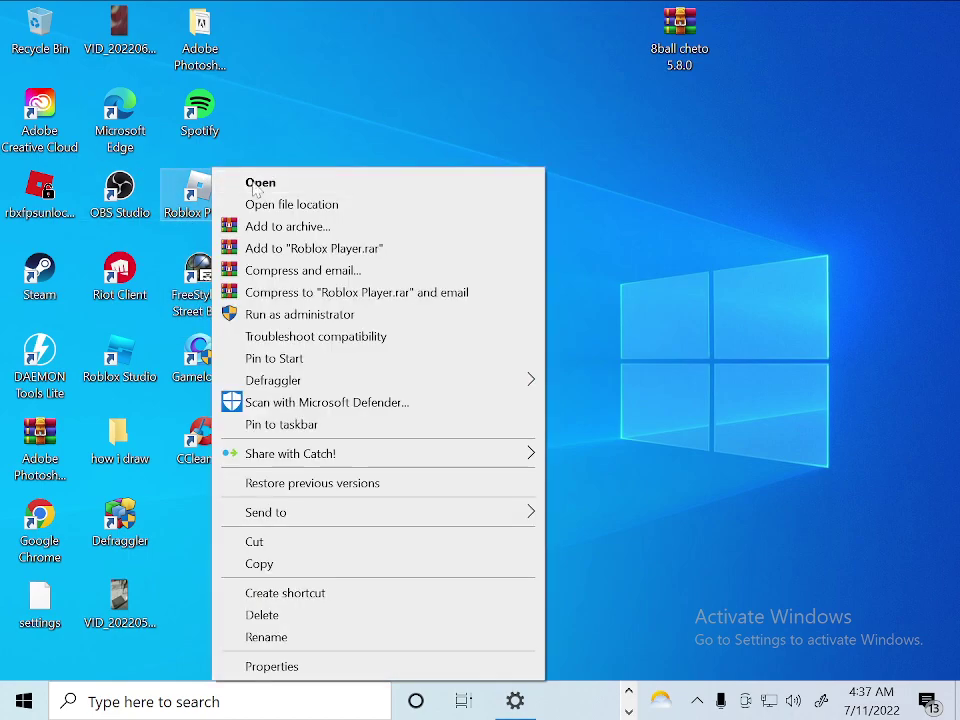
pyautogui.click(296, 205)
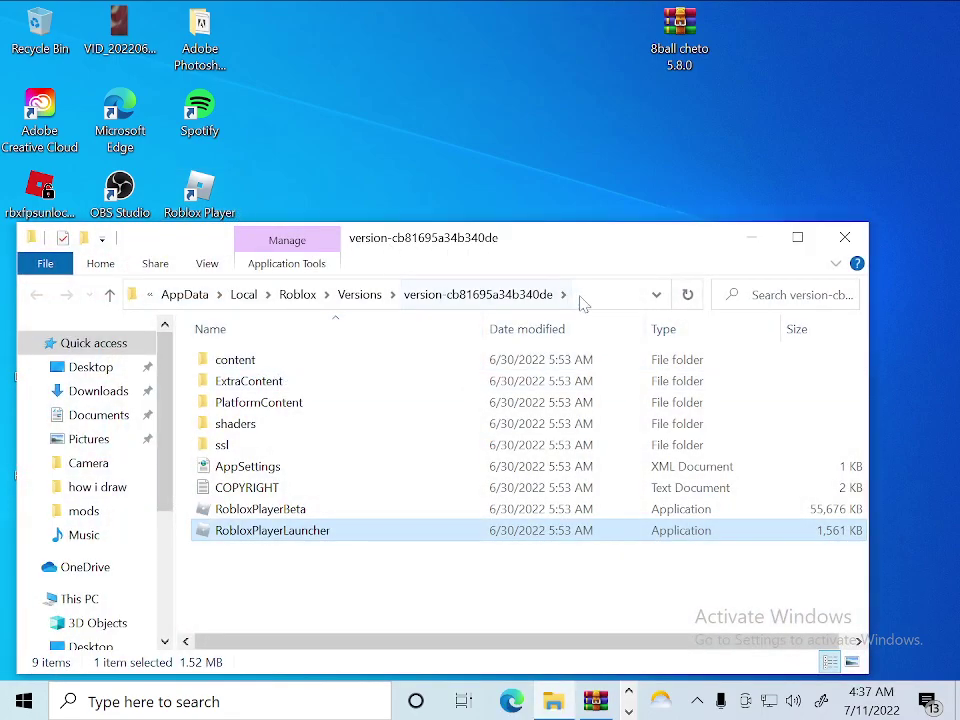
pyautogui.click(587, 303)
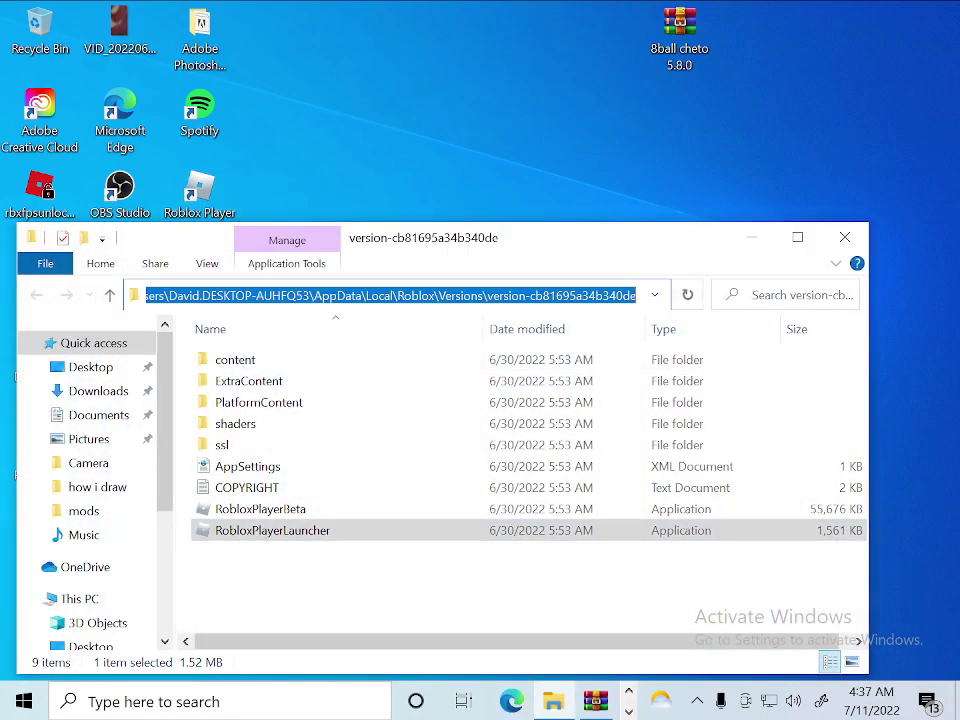
pyautogui.rightClick(561, 298)
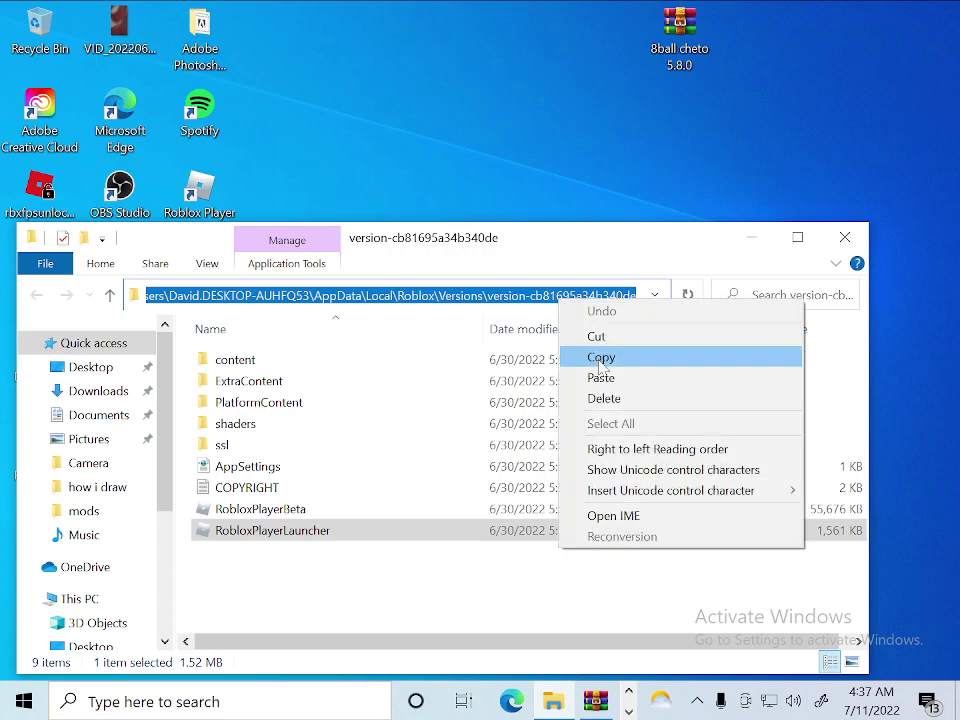
pyautogui.click(590, 358)
pyautogui.click(845, 237)
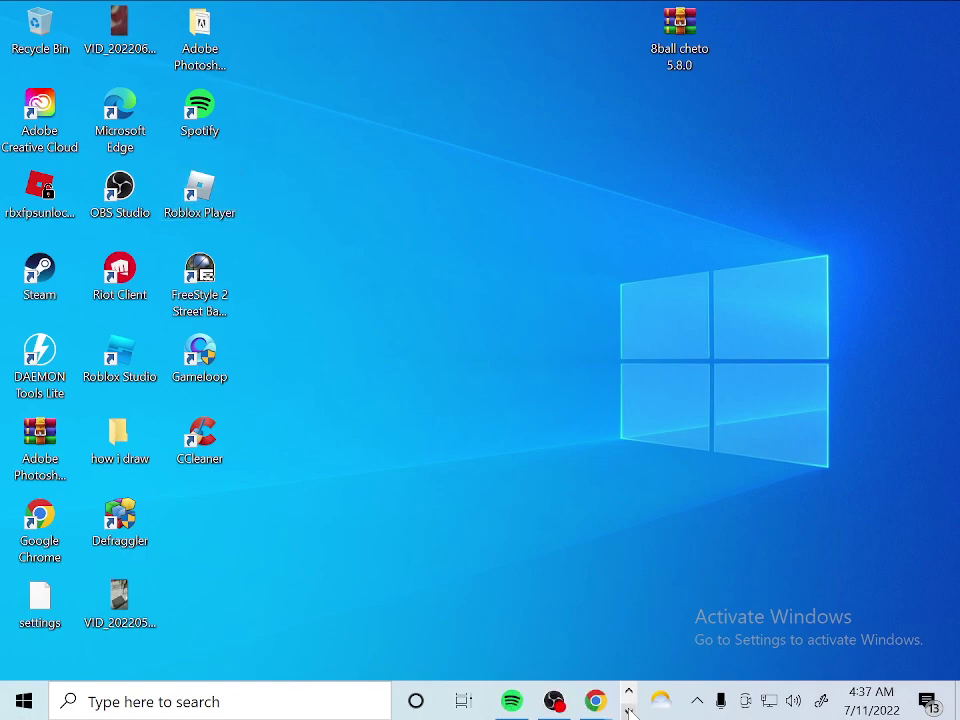
# Restore the Graphics settings window and browse for a desktop app in the folder at the copied Roblox path
pyautogui.click(628, 691)
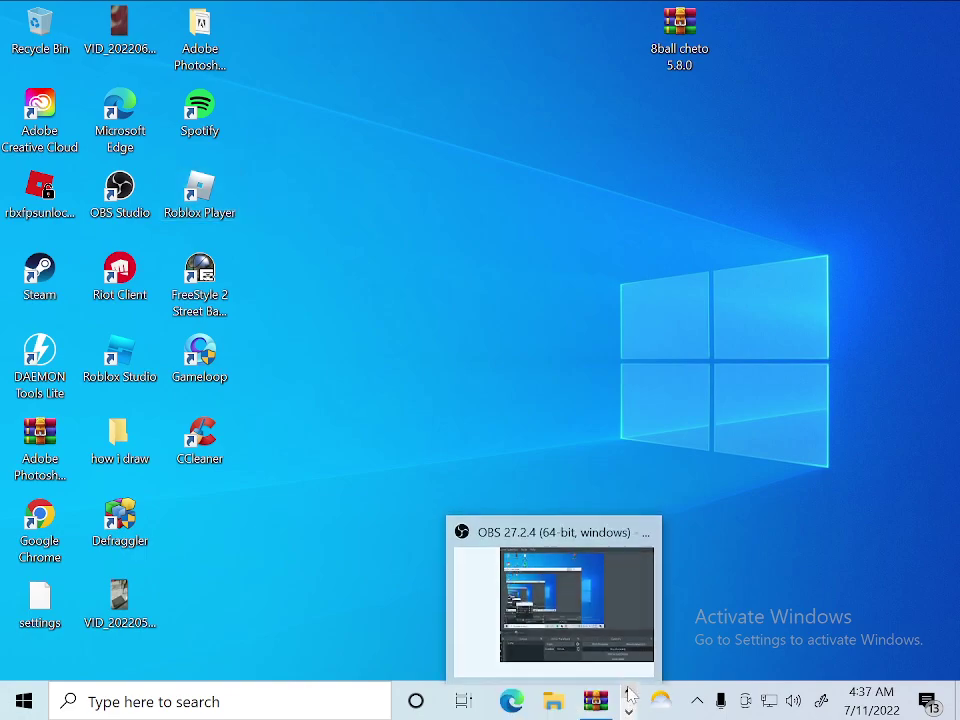
pyautogui.click(628, 711)
pyautogui.click(628, 711)
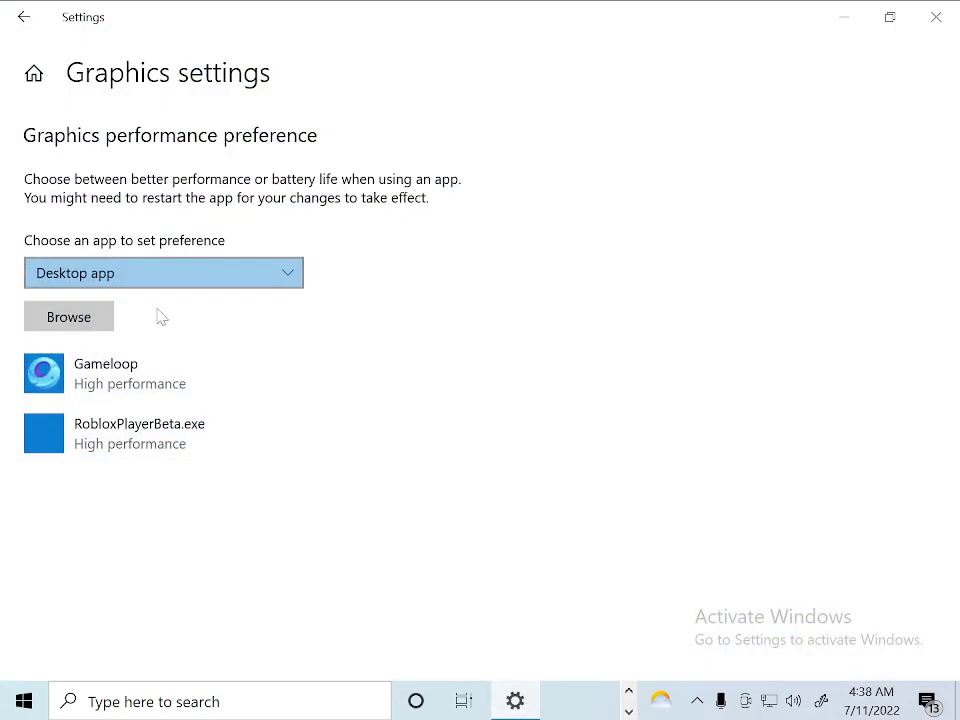
pyautogui.click(42, 328)
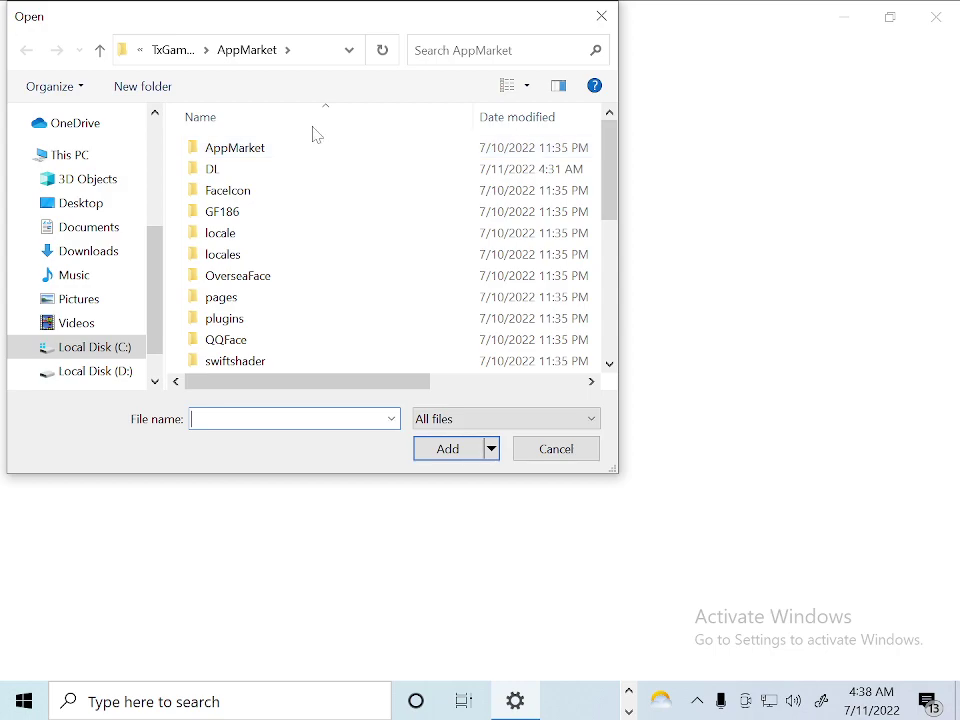
pyautogui.click(321, 51)
pyautogui.press('BackSpace')
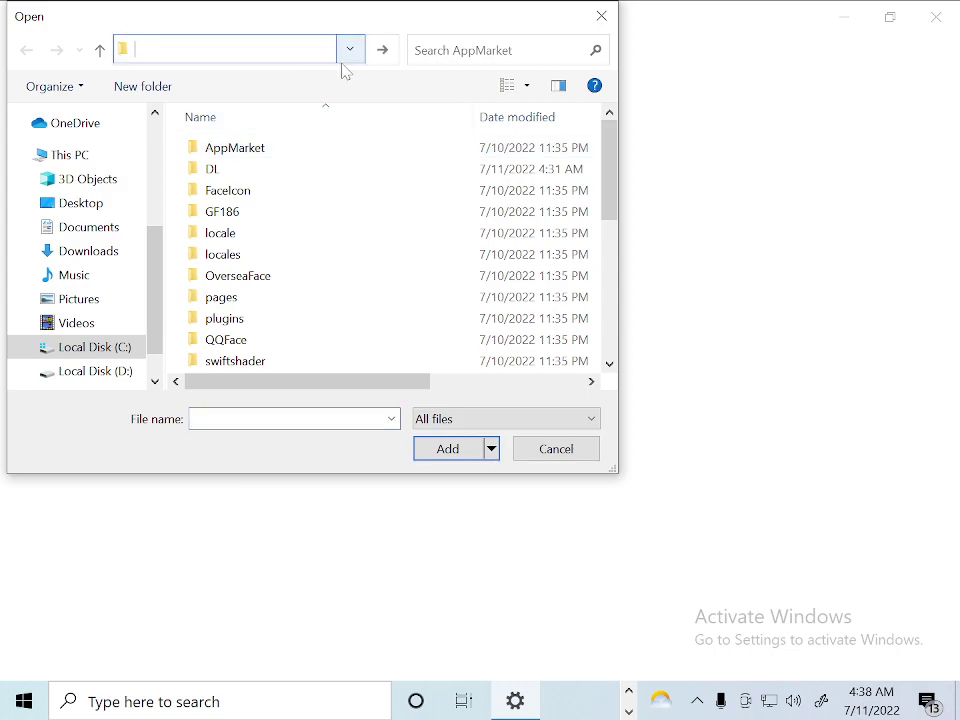
pyautogui.hotkey('ctrl', 'v')
pyautogui.press('Return')
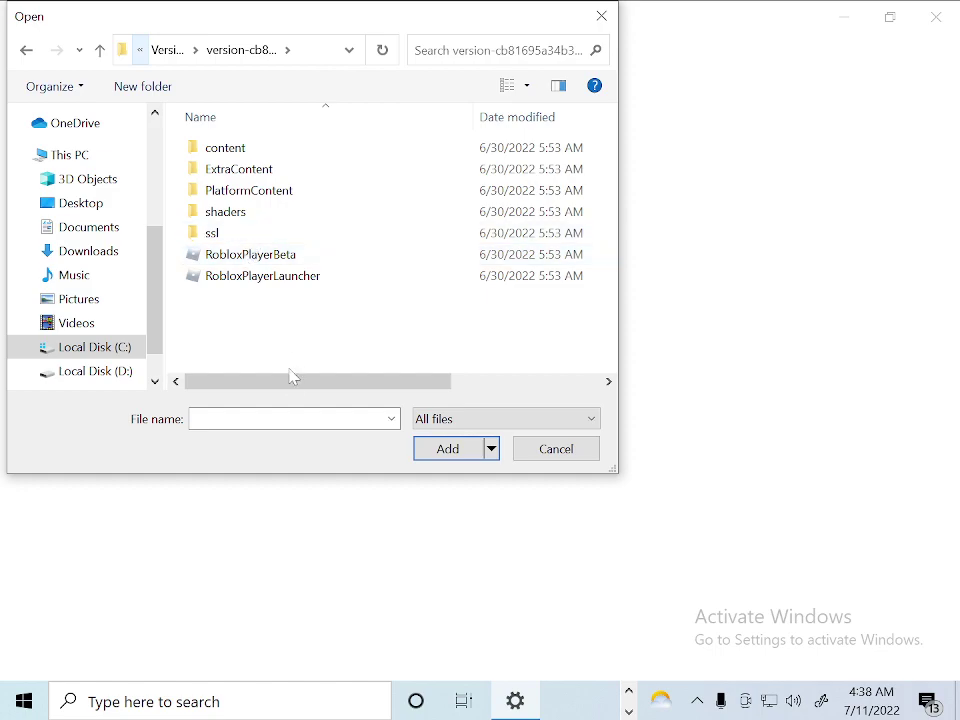
# Enter "and drag and drop" as the file name, select RobloxPlayerLauncher instead, and close the dialog without adding it
pyautogui.write('and drag and drop')
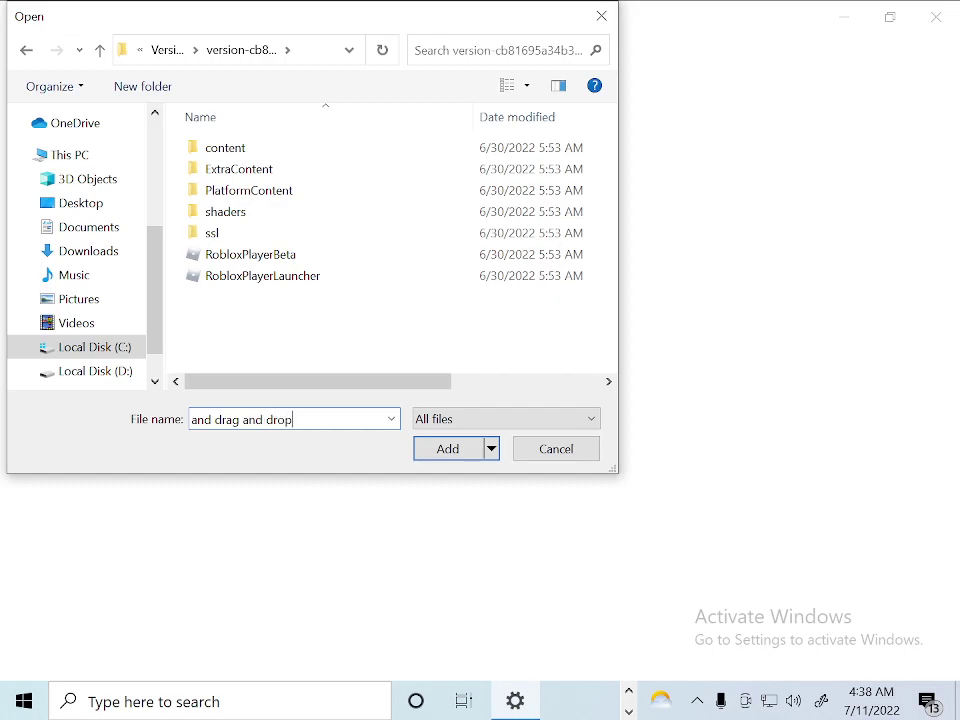
pyautogui.click(306, 43)
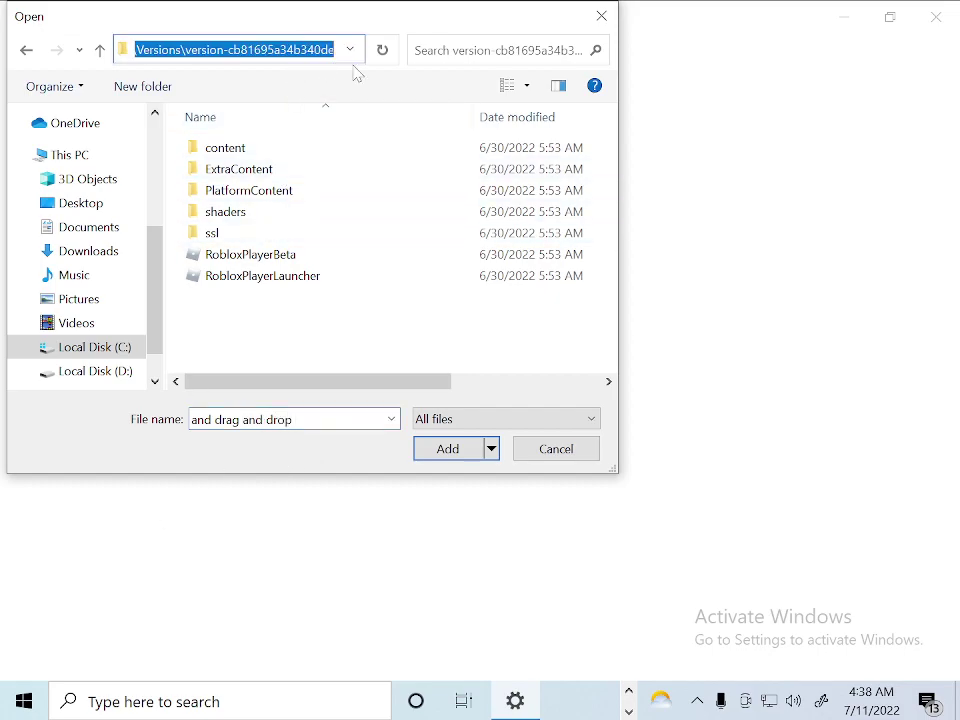
pyautogui.click(287, 277)
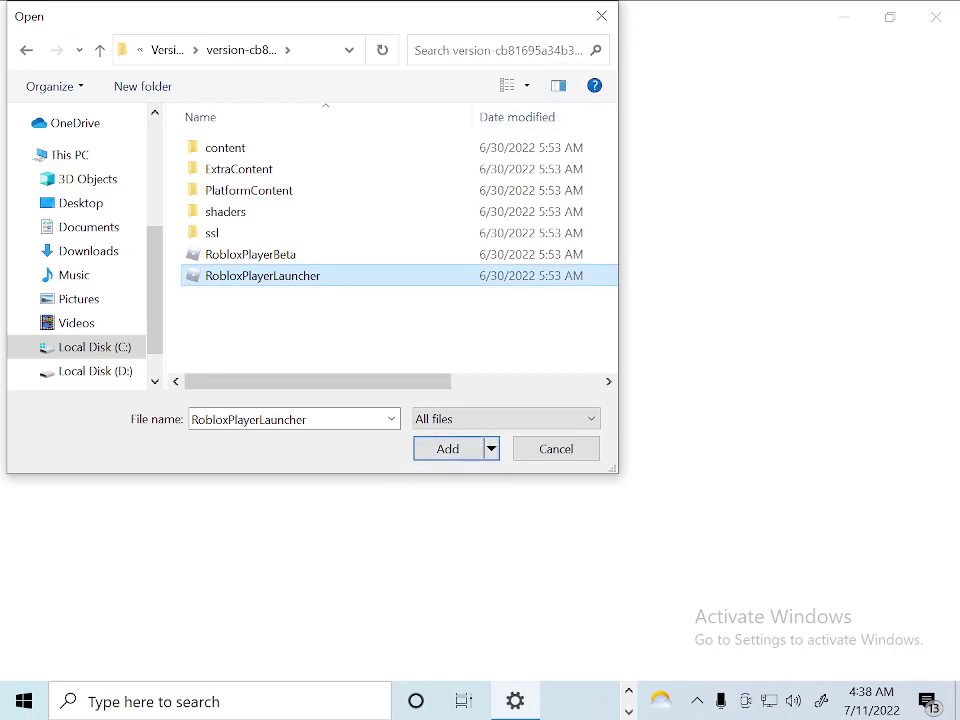
pyautogui.click(602, 18)
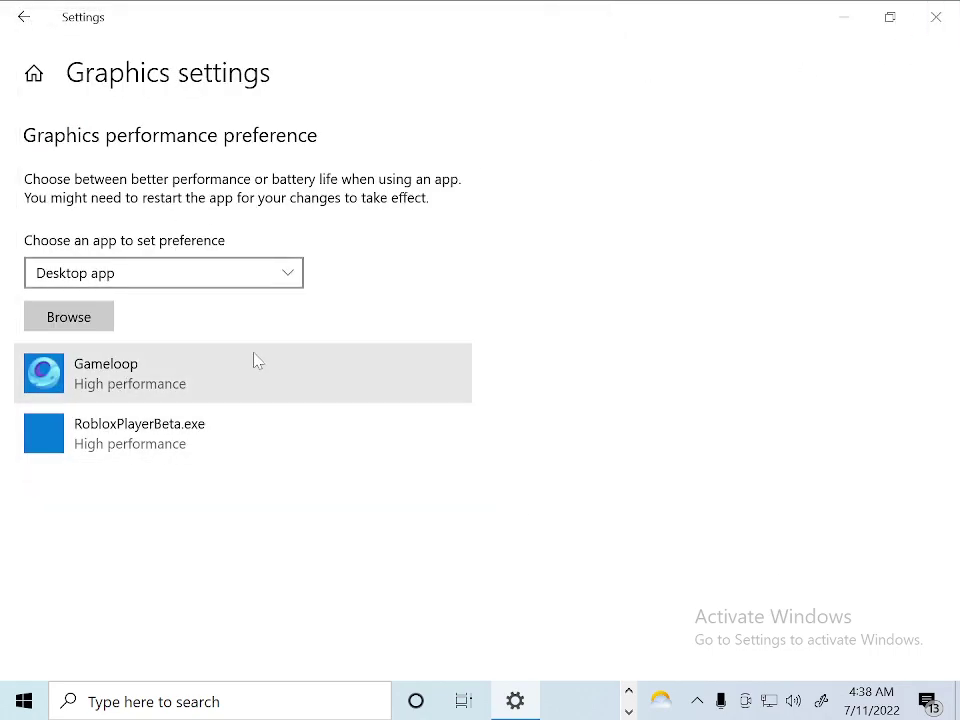
# View the graphics preference options for Gameloop, cancel without changing them, and close Settings
pyautogui.click(268, 390)
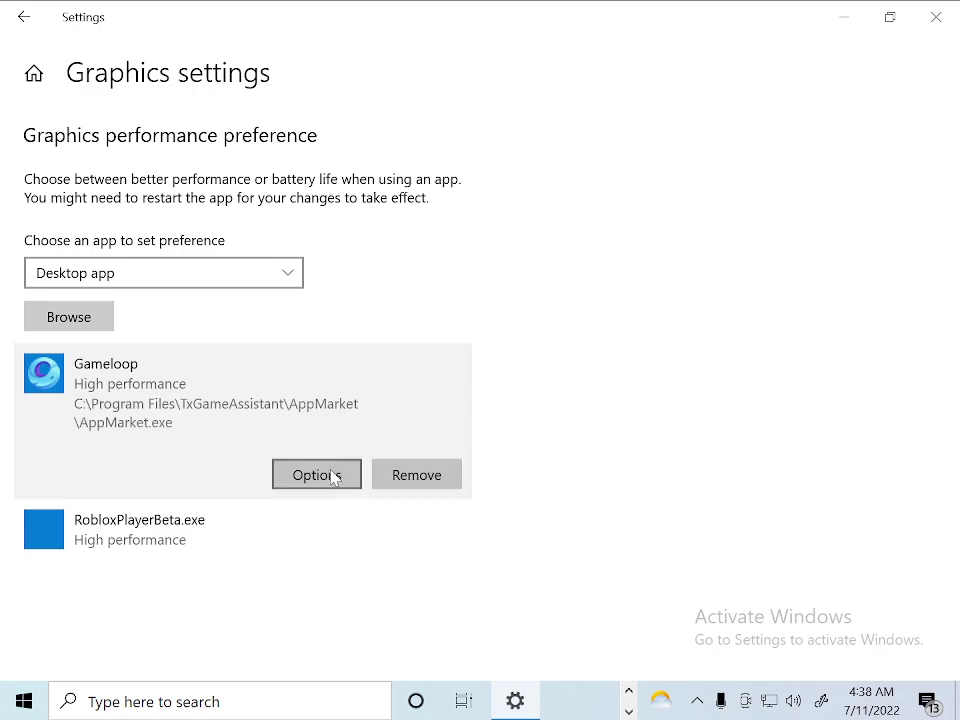
pyautogui.click(316, 475)
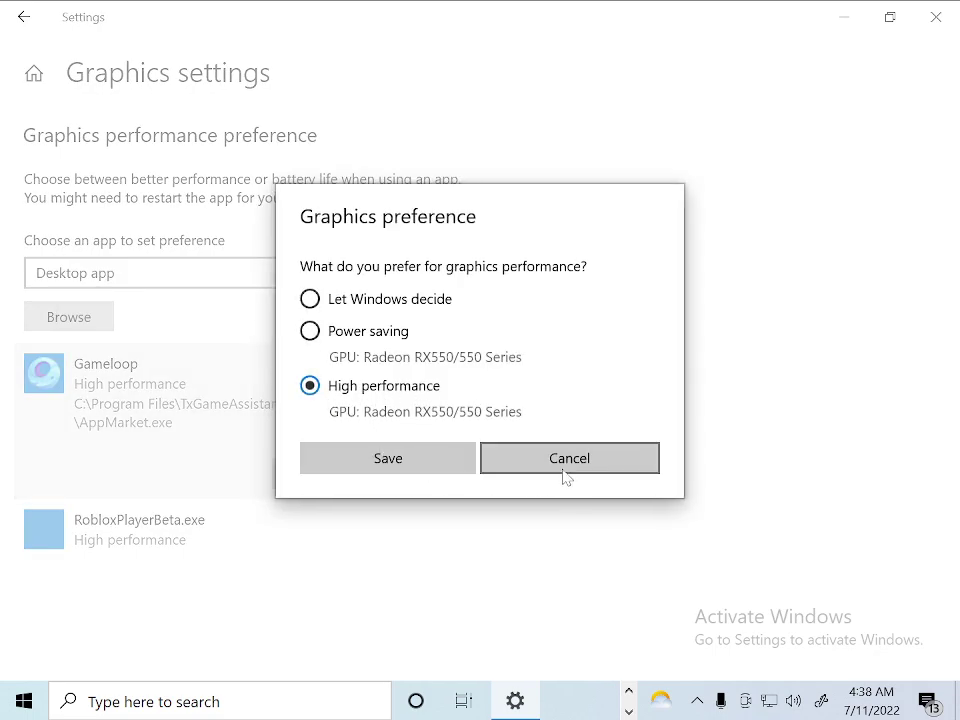
pyautogui.click(521, 452)
pyautogui.click(936, 17)
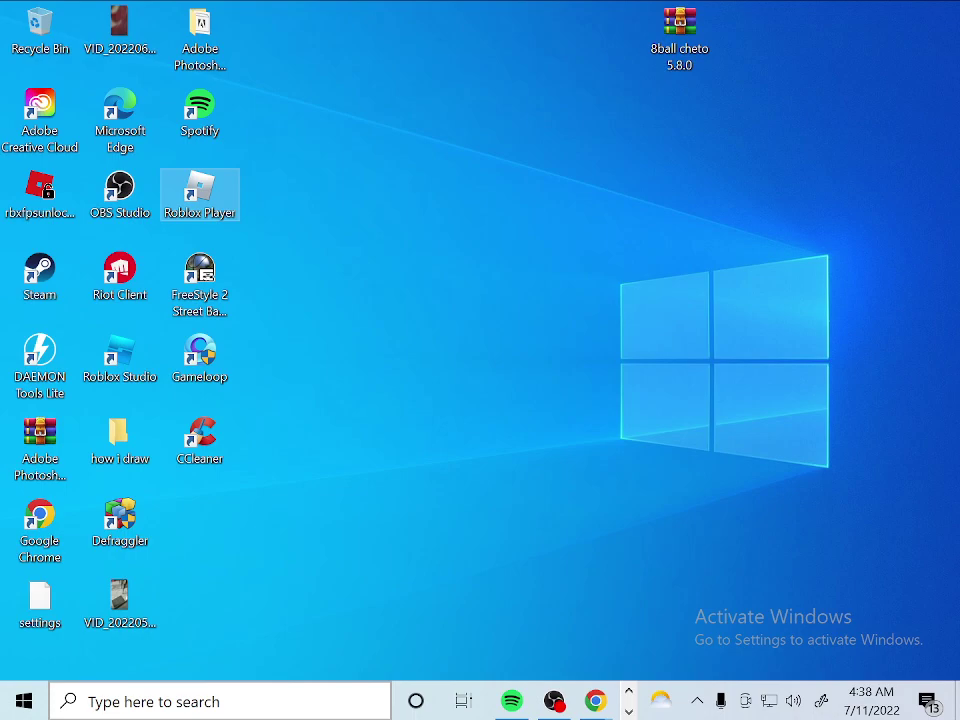
pyautogui.moveTo(259, 585); pyautogui.dragTo(523, 596)
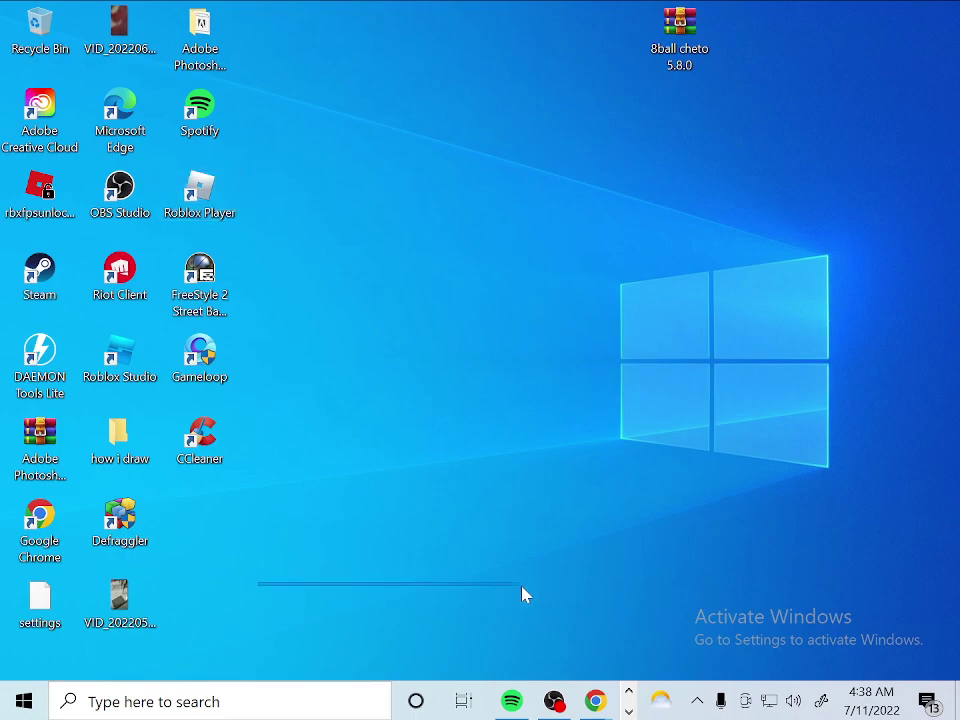
pyautogui.click(223, 705)
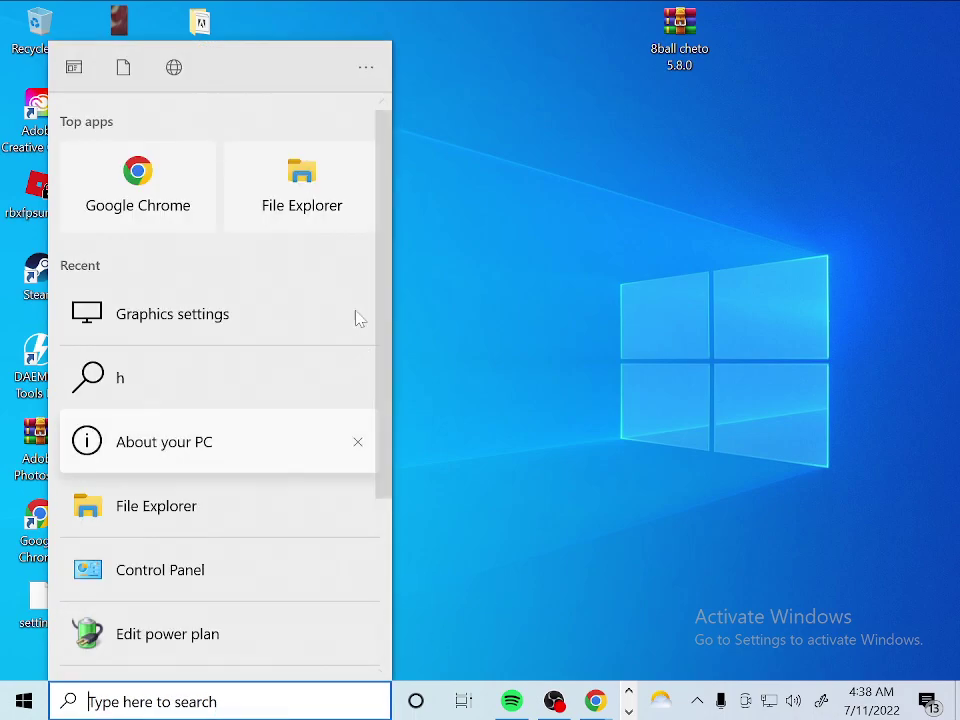
pyautogui.write('3.')
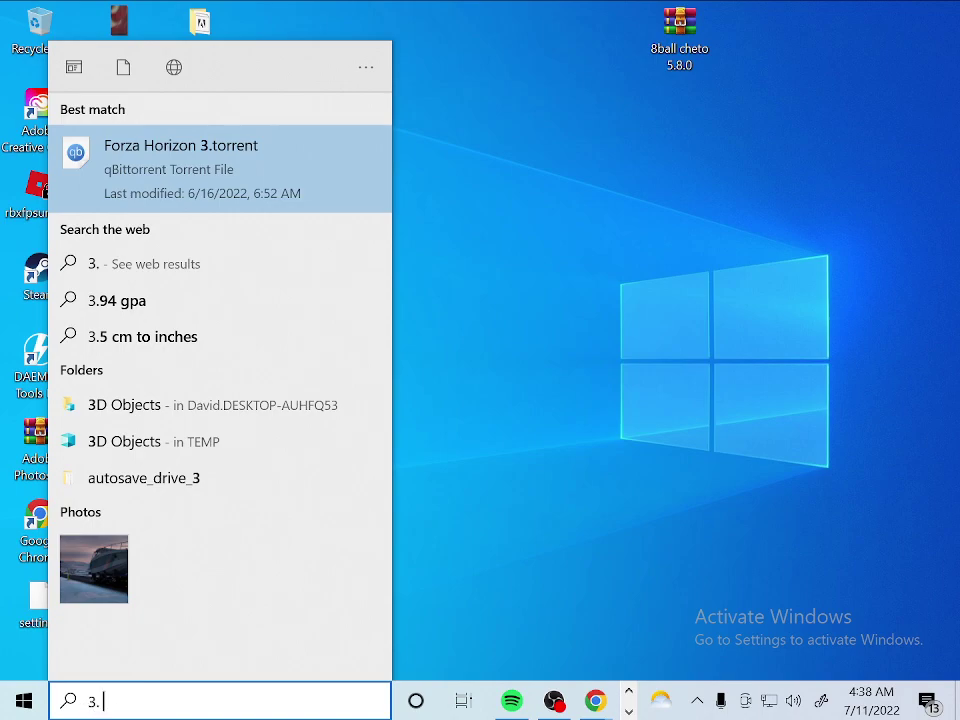
pyautogui.click(533, 565)
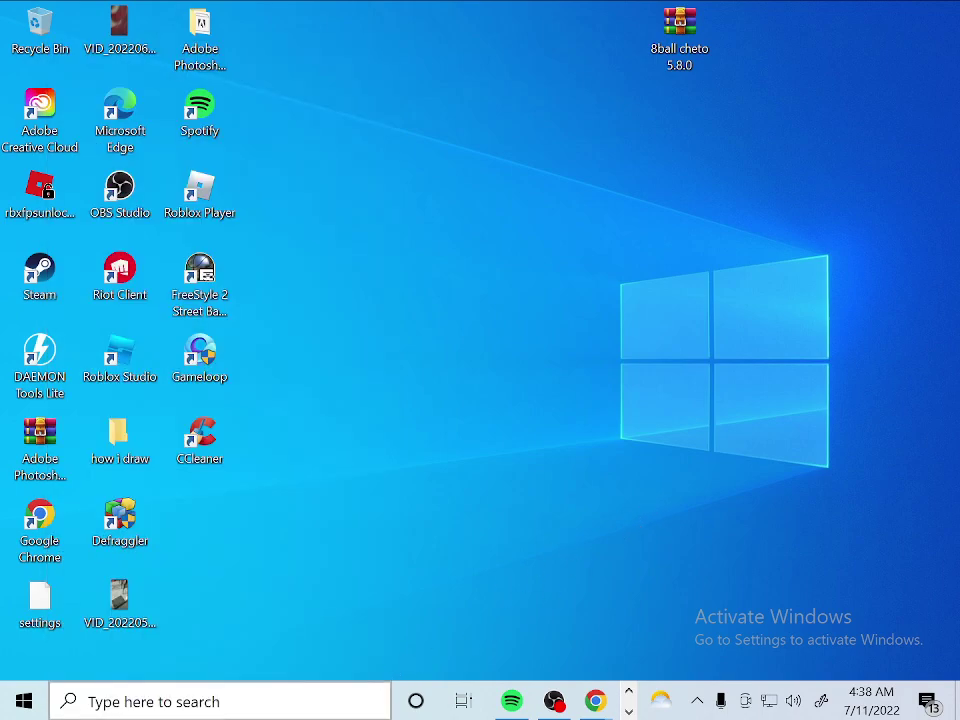
# Search Windows for Run, open the appdata folder with it, and minimize the folder window
pyautogui.click(200, 701)
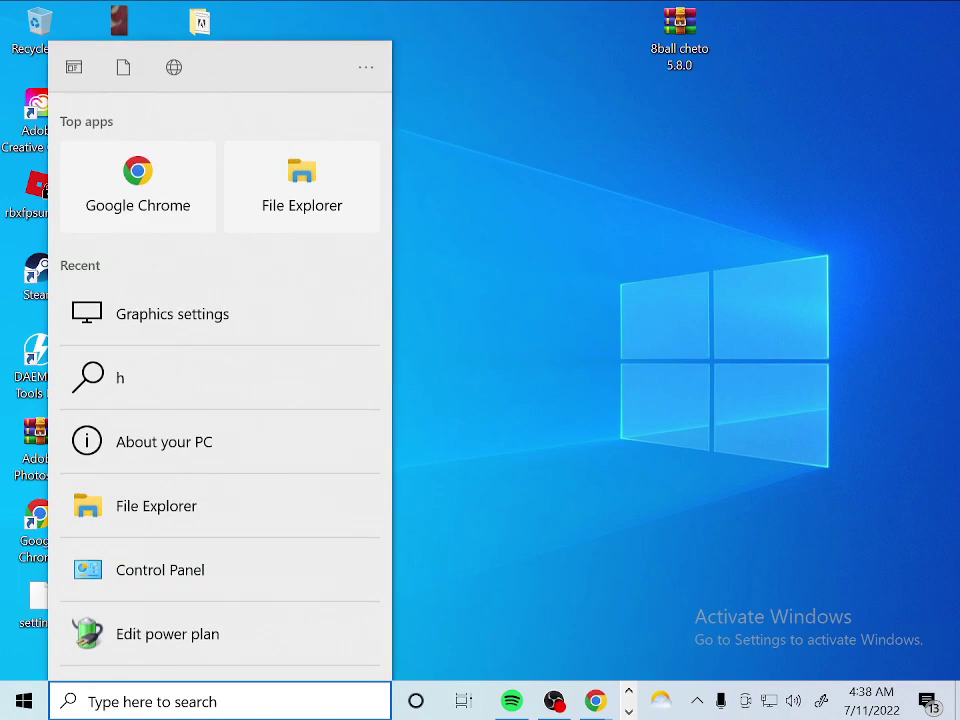
pyautogui.write('/')
pyautogui.press('BackSpace')
pyautogui.write('run')
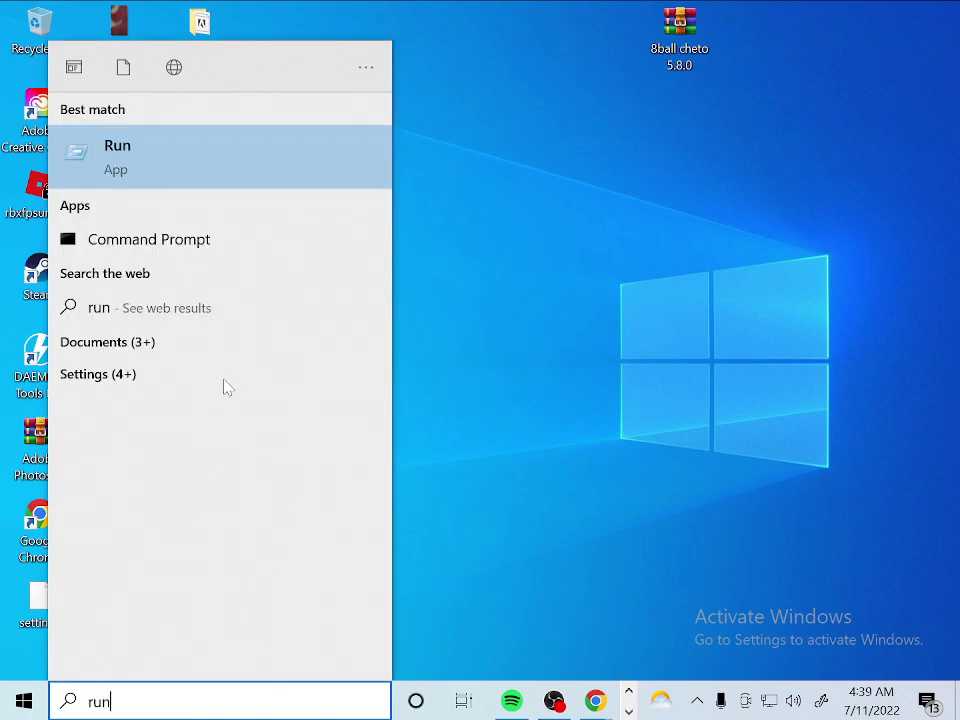
pyautogui.click(120, 142)
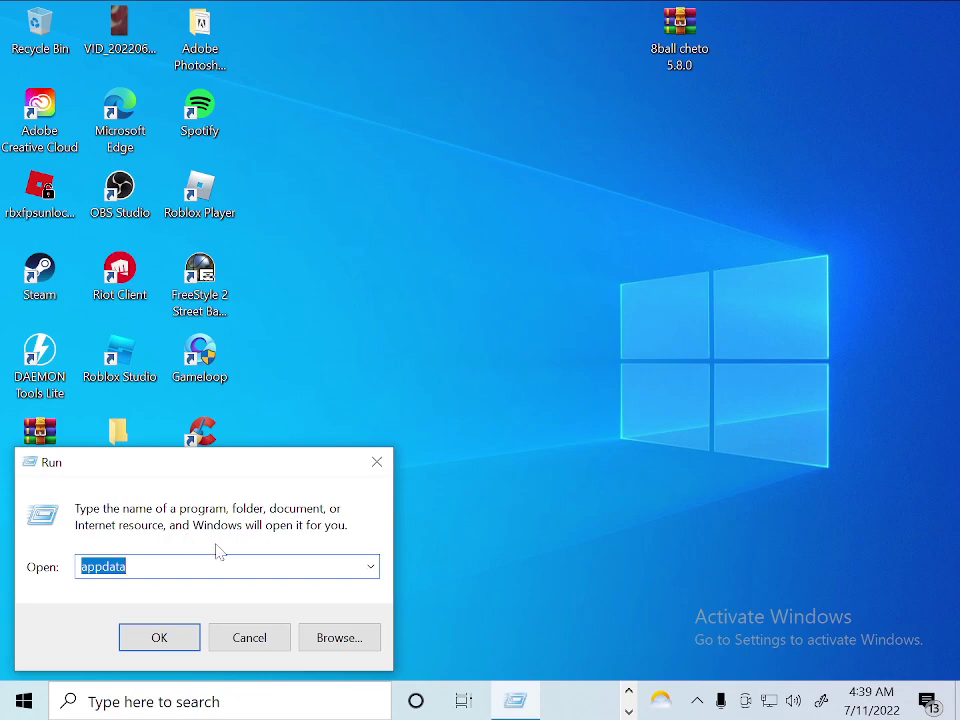
pyautogui.click(171, 636)
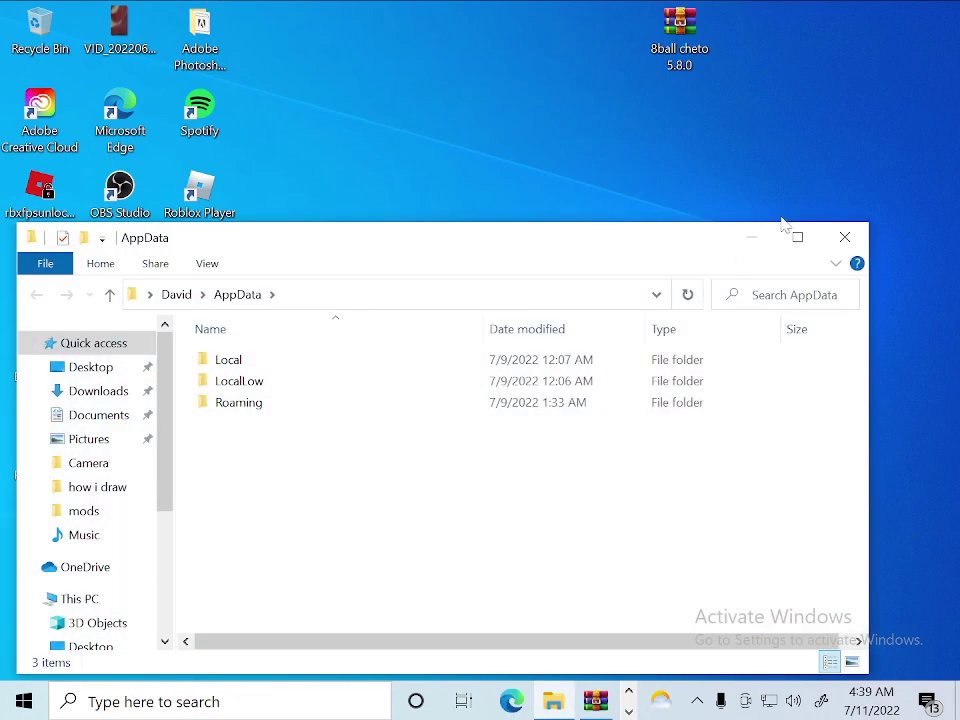
pyautogui.click(751, 237)
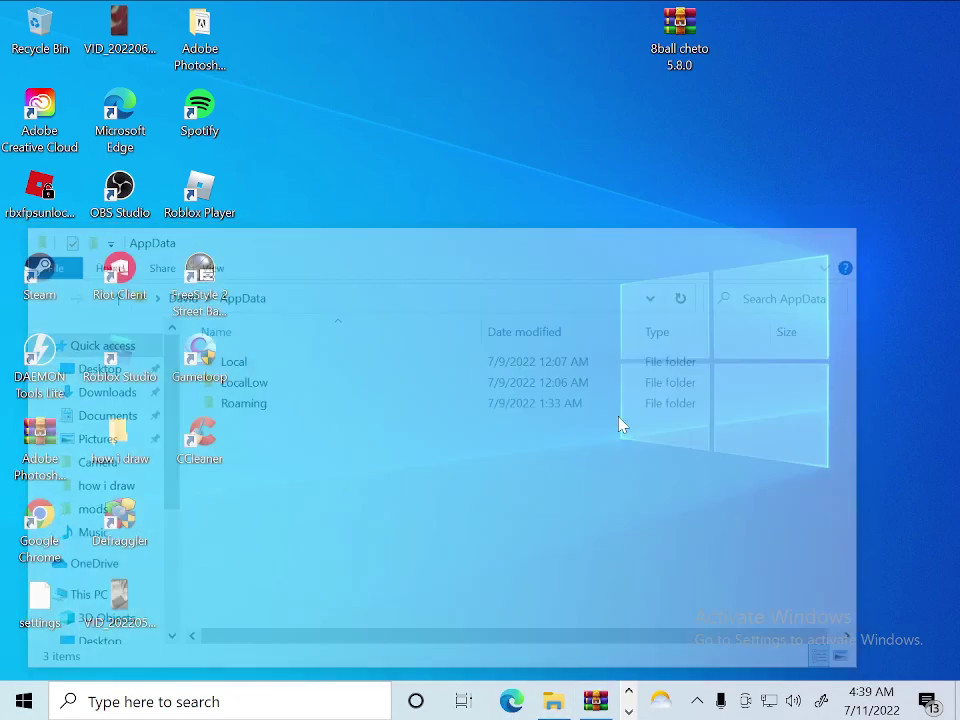
# Open Run again from the recent searches and run %temp% from its history to open the Temp folder
pyautogui.press('super+s')
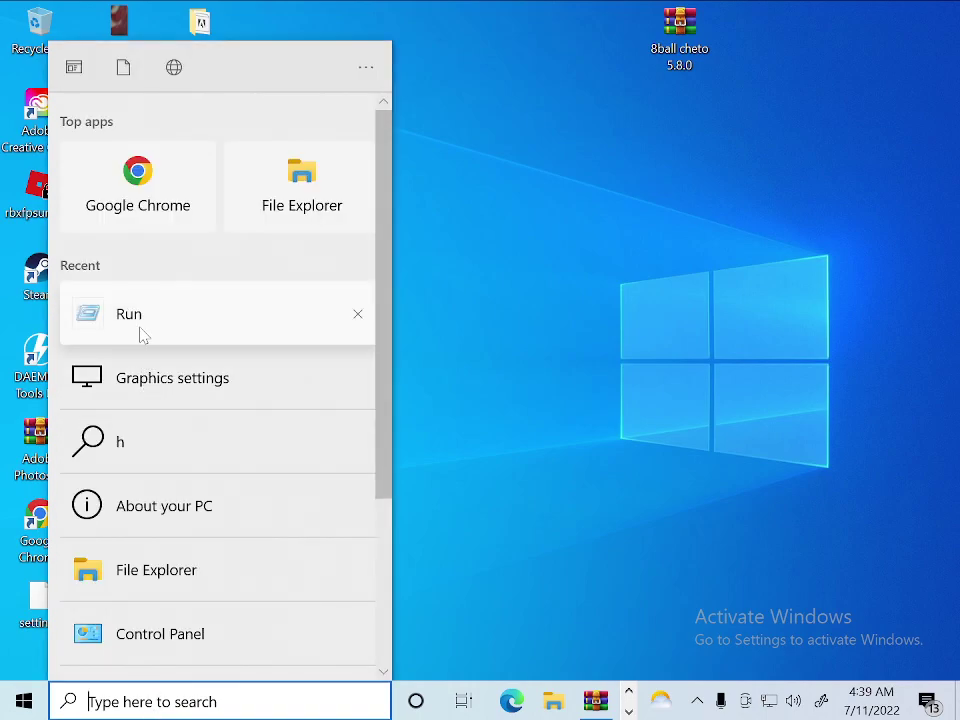
pyautogui.click(141, 332)
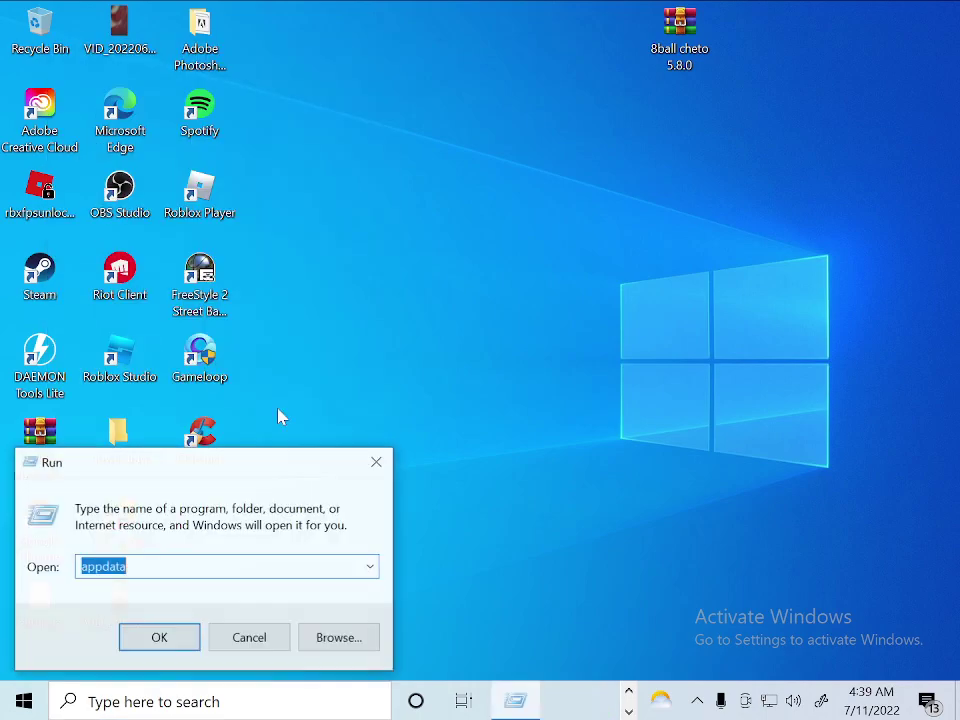
pyautogui.click(370, 567)
pyautogui.click(131, 606)
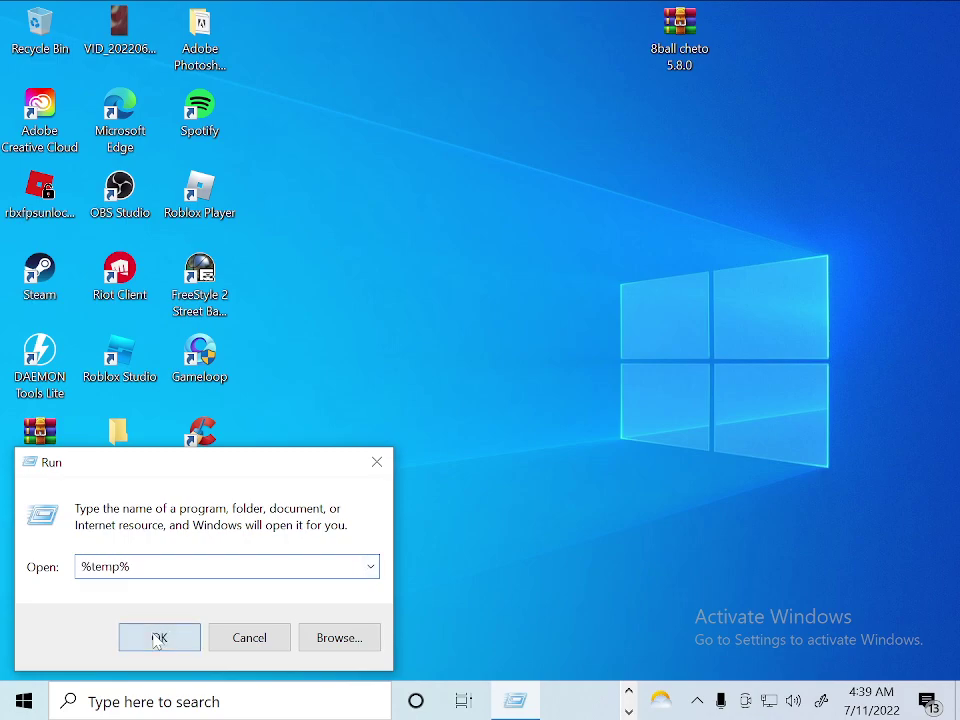
pyautogui.click(159, 637)
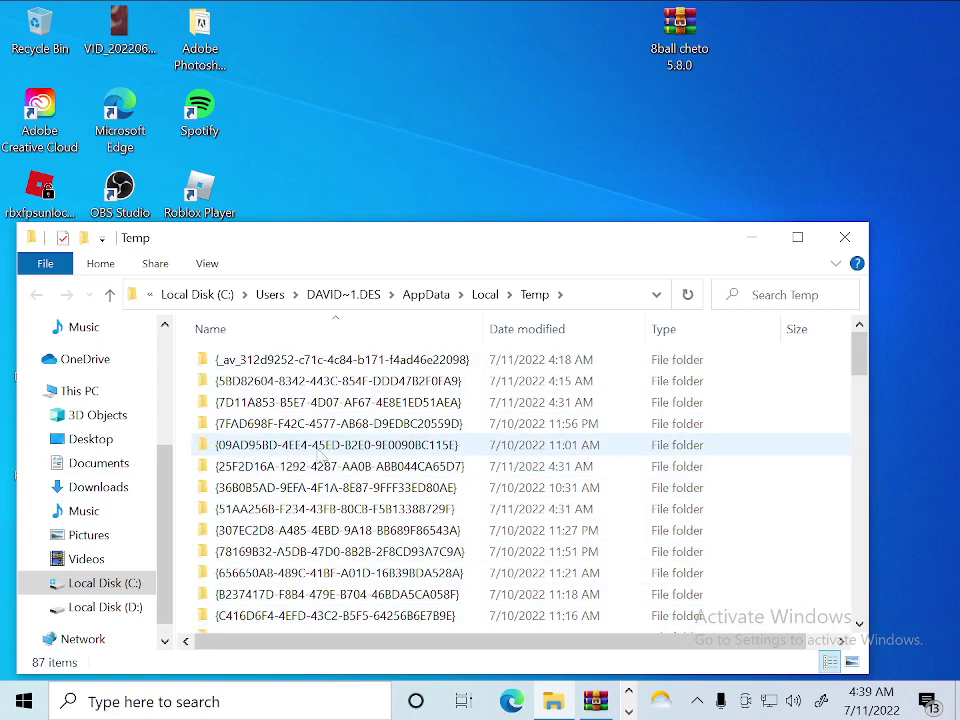
# Try to delete the NGL folder from the Temp folder and cancel the operation
pyautogui.scroll(-4, 490, 500)
pyautogui.click(490, 515)
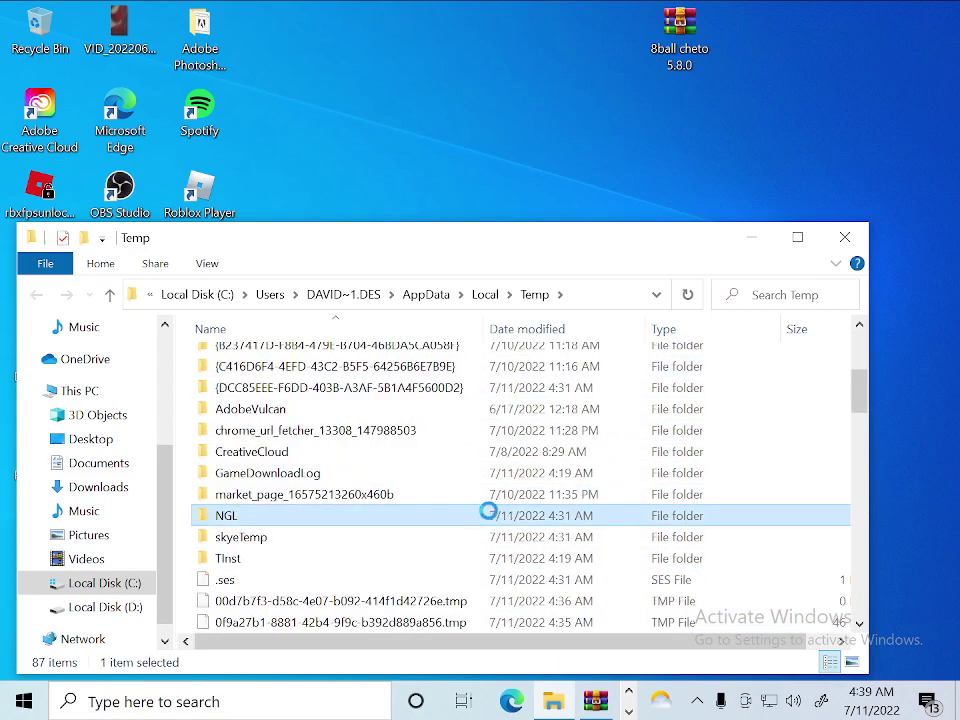
pyautogui.rightClick(488, 512)
pyautogui.click(560, 614)
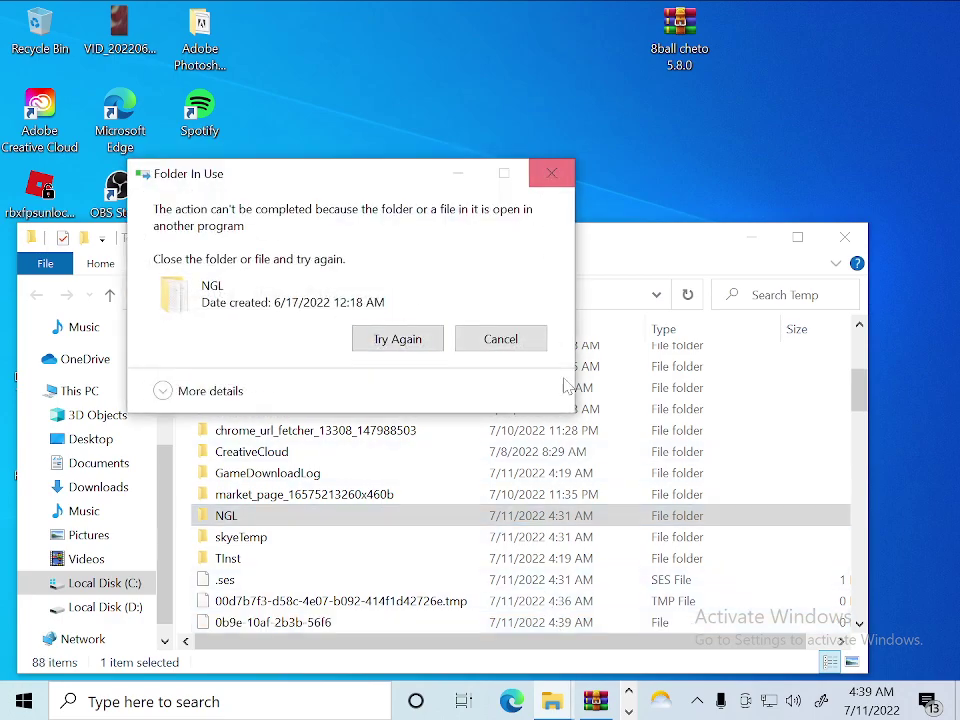
pyautogui.click(530, 340)
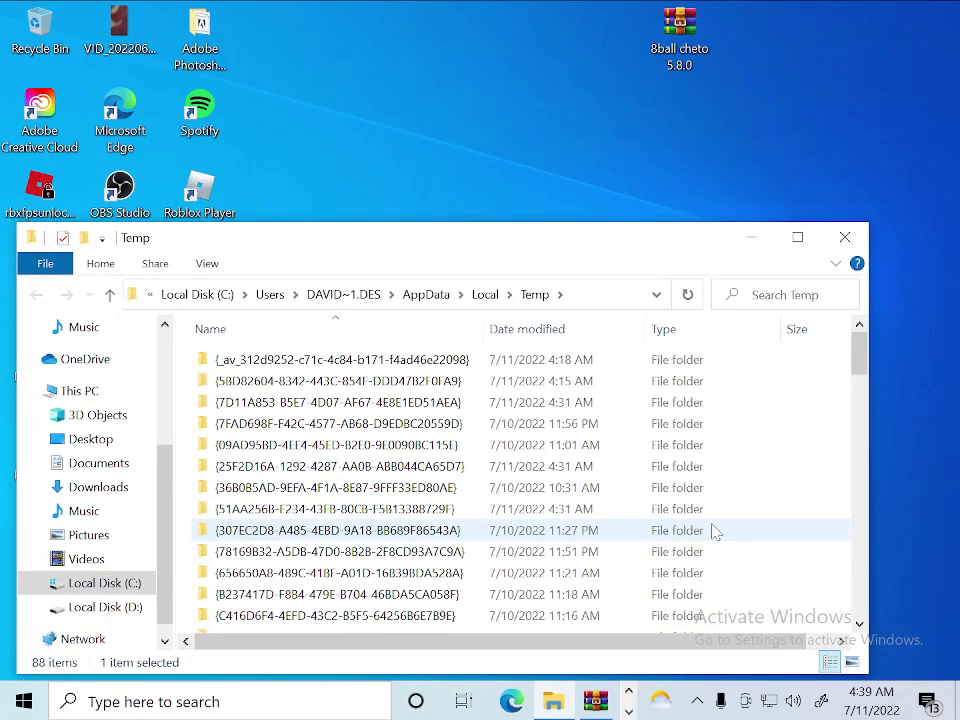
# Delete the {51AA256B-F234-43FB-80CB-F5B13388729F} folder from the Temp folder
pyautogui.hotkey('ctrl', 'a')
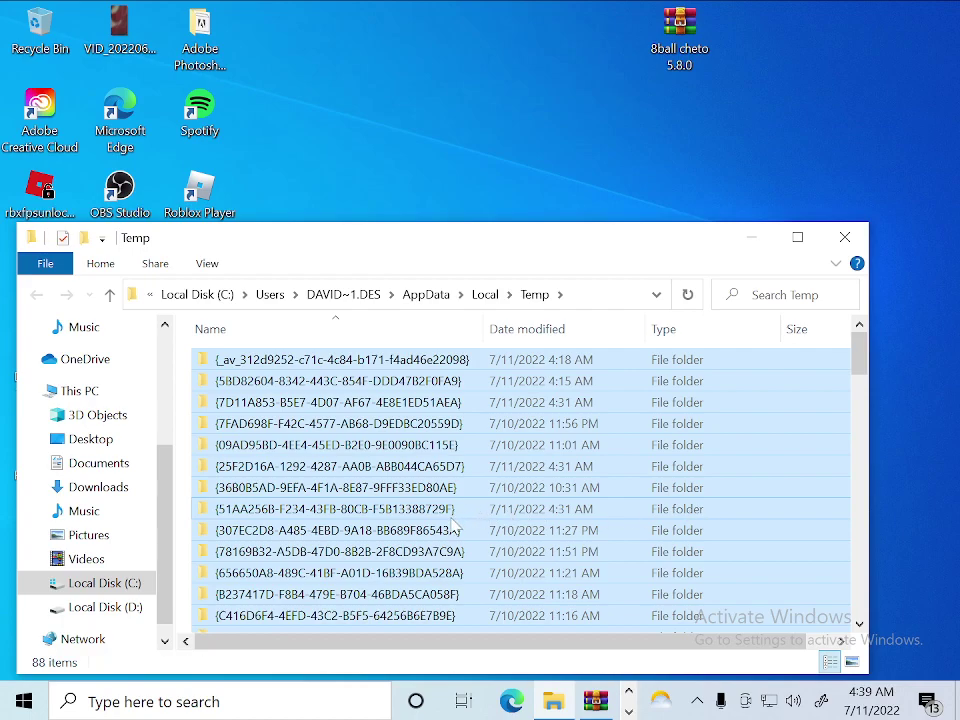
pyautogui.click(451, 517)
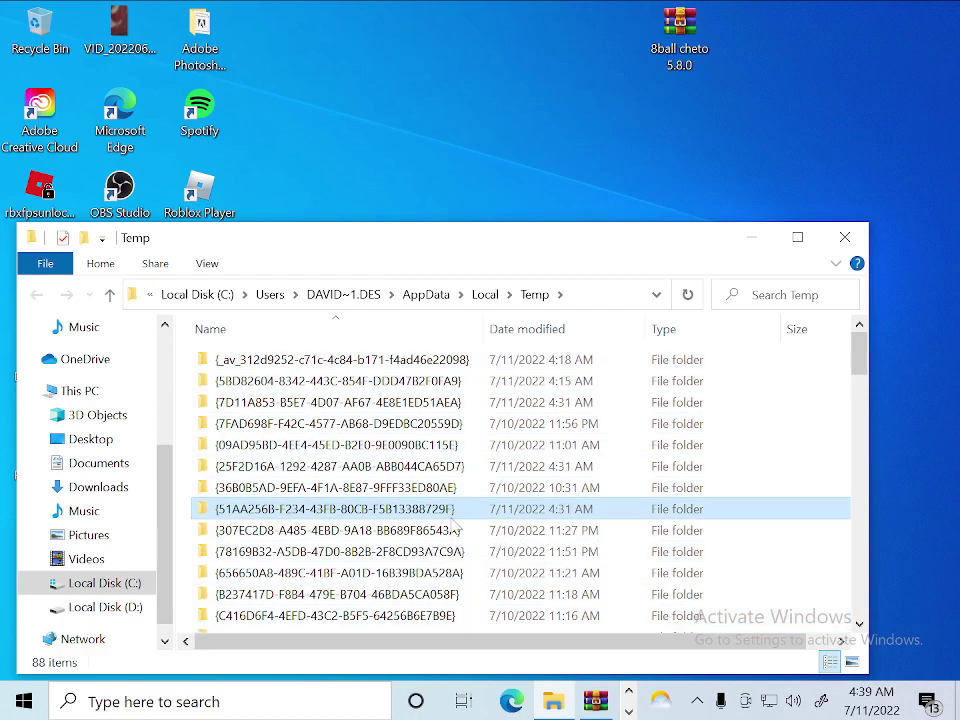
pyautogui.rightClick(451, 517)
pyautogui.click(505, 450)
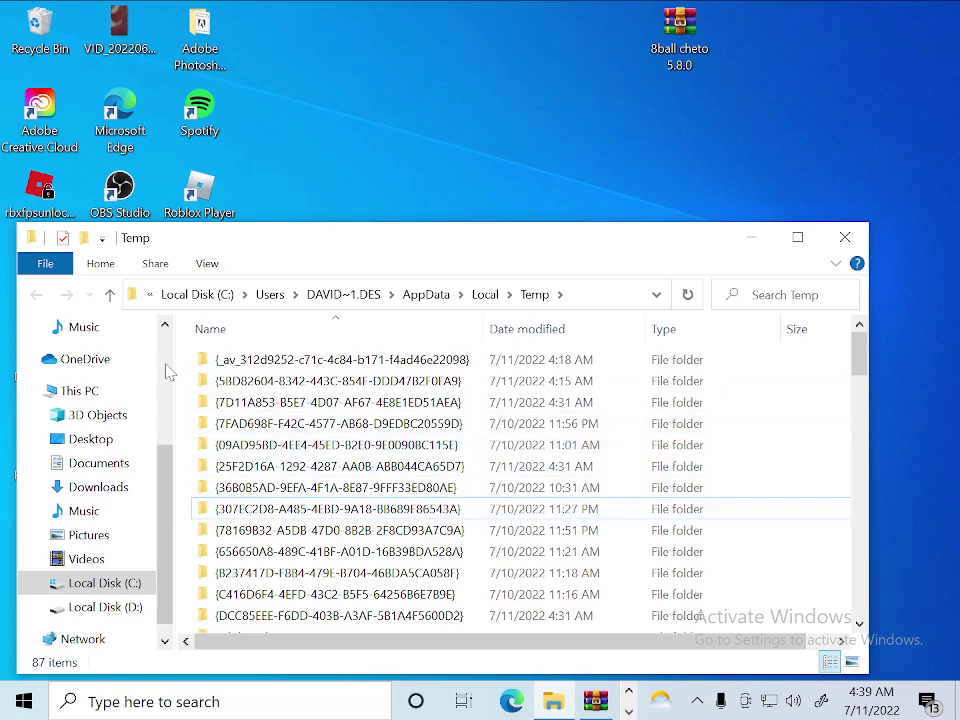
# Try to select all the Temp folder's contents for deletion, dismiss the context menu and return to the start of the list
pyautogui.moveTo(192, 367); pyautogui.dragTo(495, 630)
pyautogui.click(480, 622)
pyautogui.rightClick(483, 580)
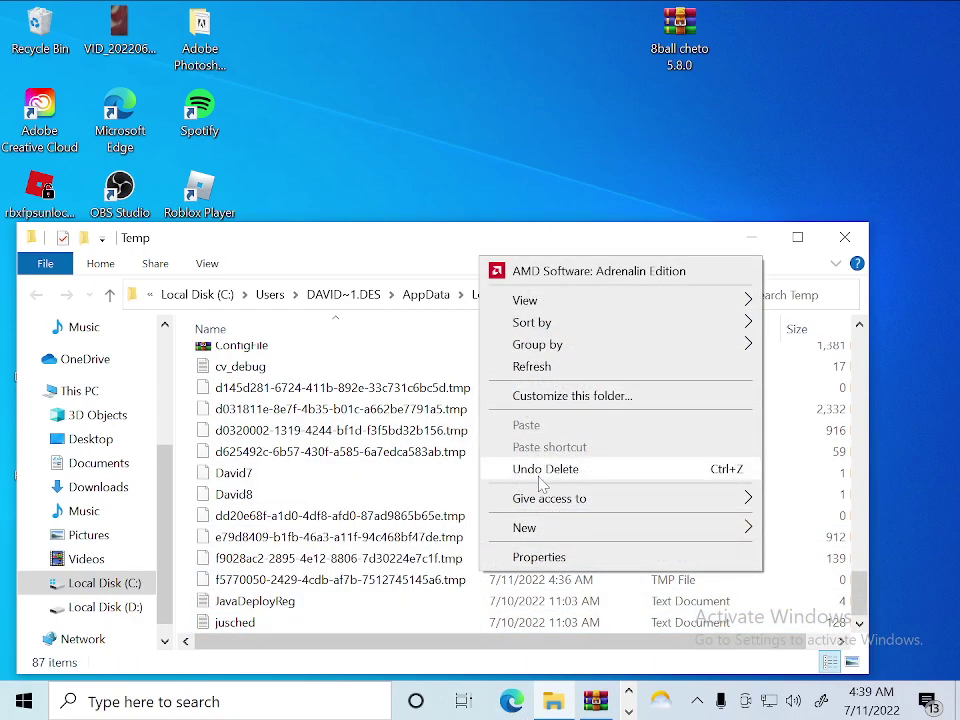
pyautogui.moveTo(552, 511)
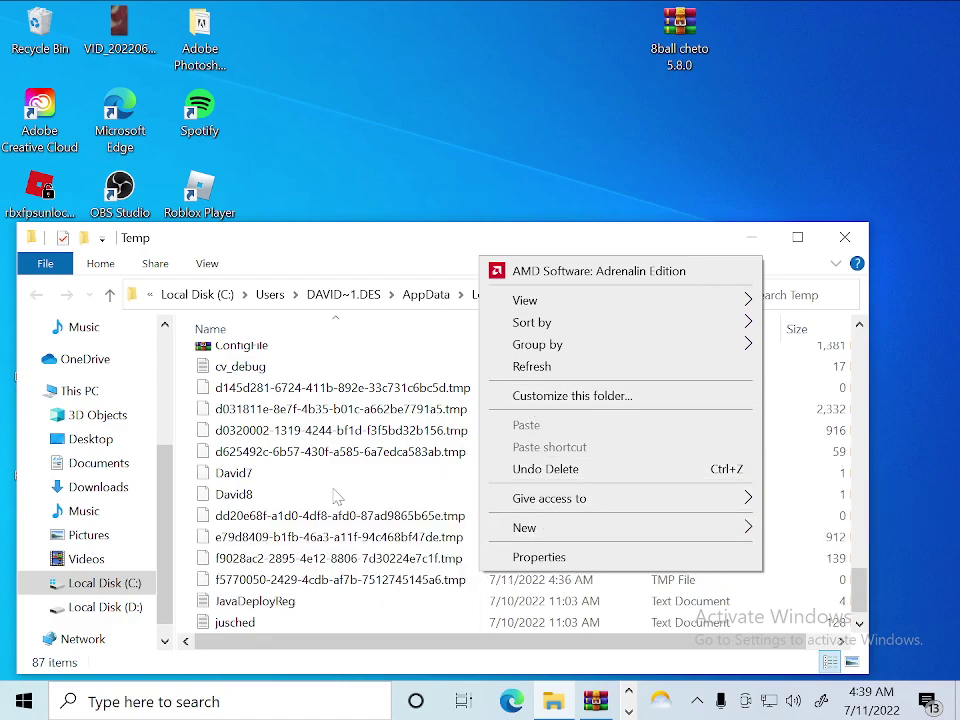
pyautogui.click(204, 516)
pyautogui.scroll(5, 270, 588)
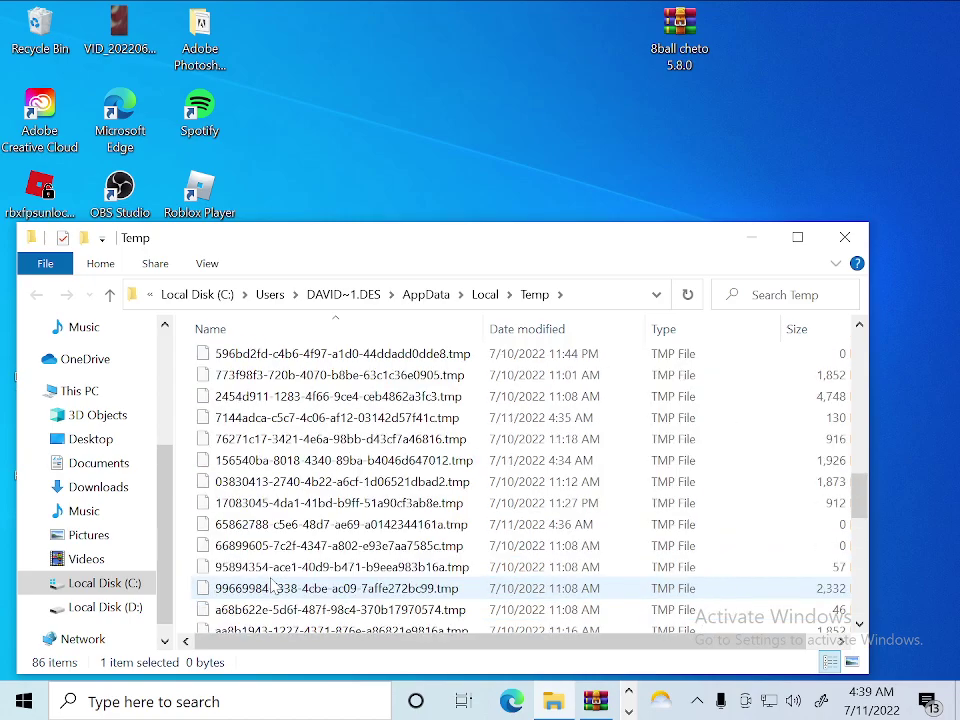
pyautogui.scroll(10, 270, 588)
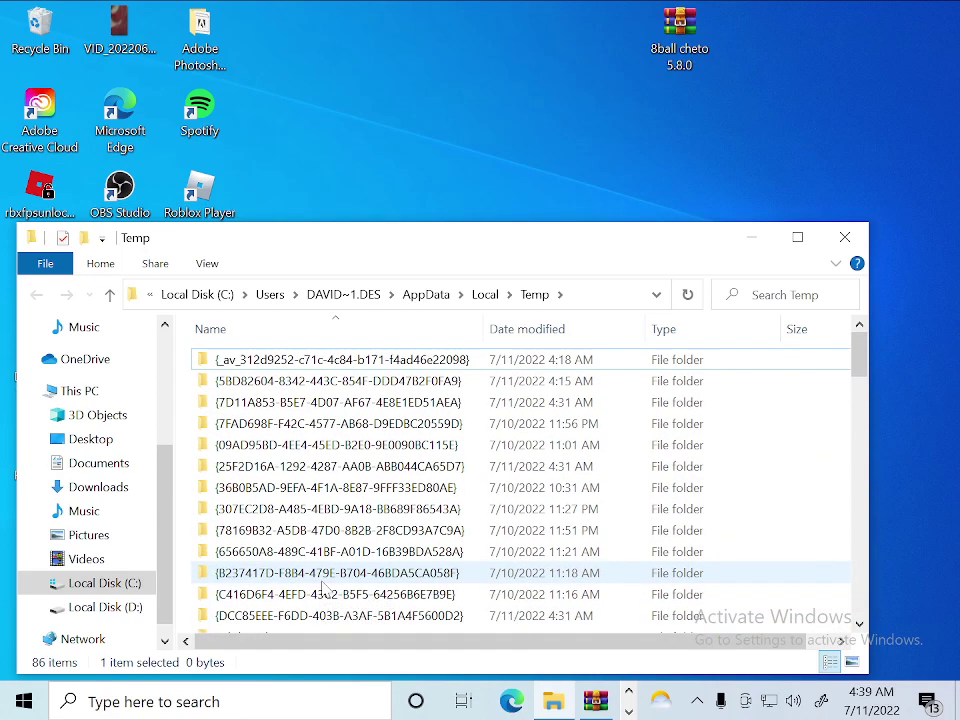
# Try to delete all the items in the Temp folder, then dismiss the folder's context menu
pyautogui.hotkey('ctrl', 'a')
pyautogui.click(343, 508)
pyautogui.rightClick(341, 510)
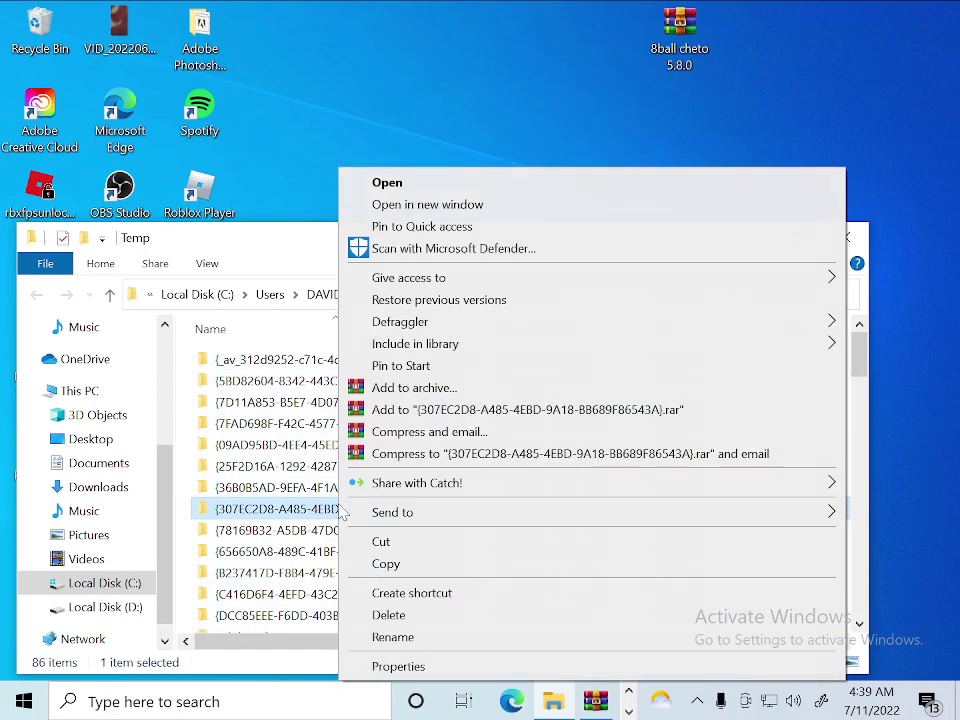
pyautogui.press('Escape')
pyautogui.hotkey('ctrl', 'a')
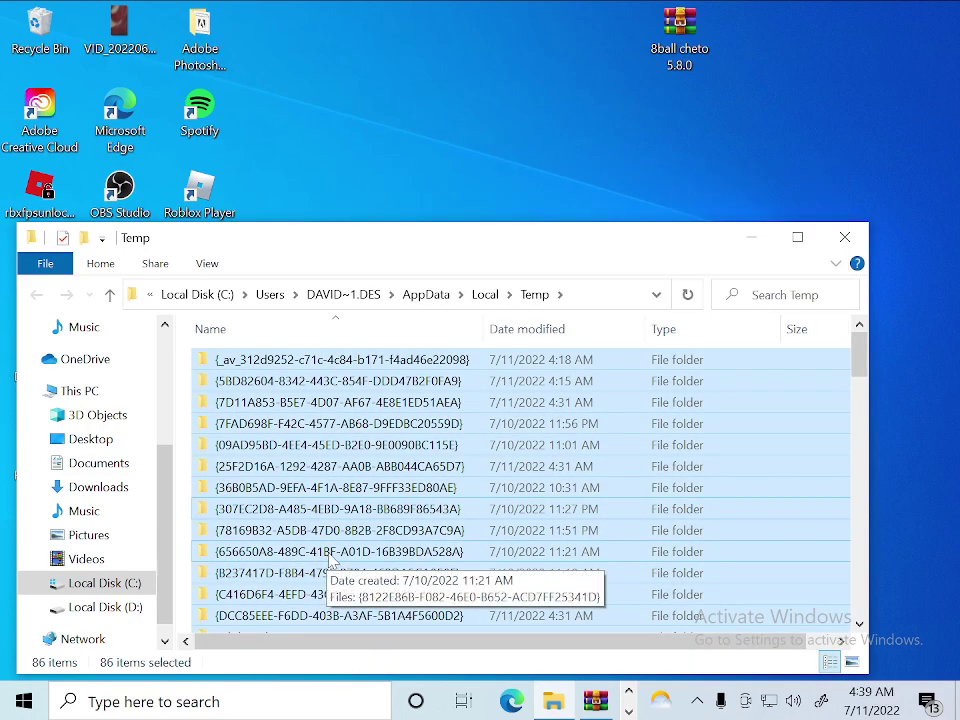
pyautogui.press('Delete')
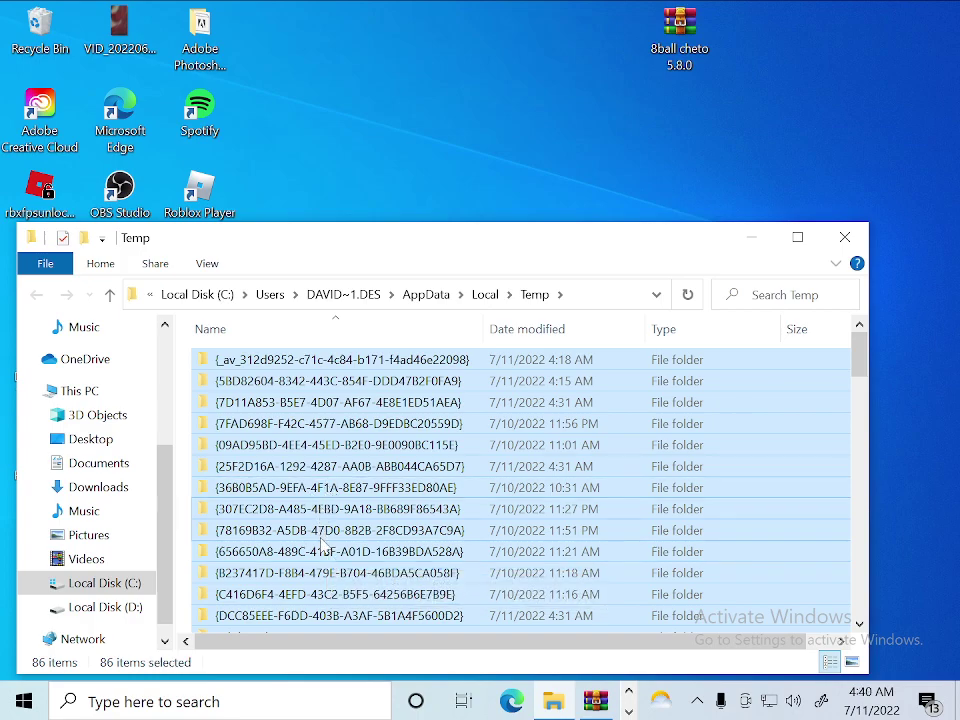
pyautogui.rightClick(347, 538)
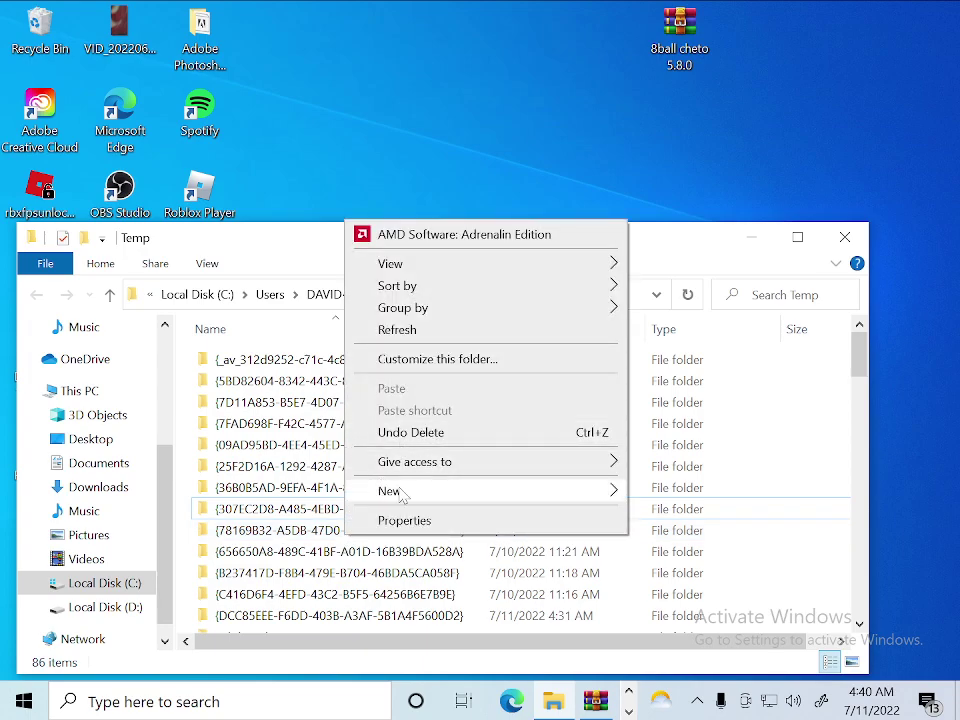
pyautogui.click(140, 435)
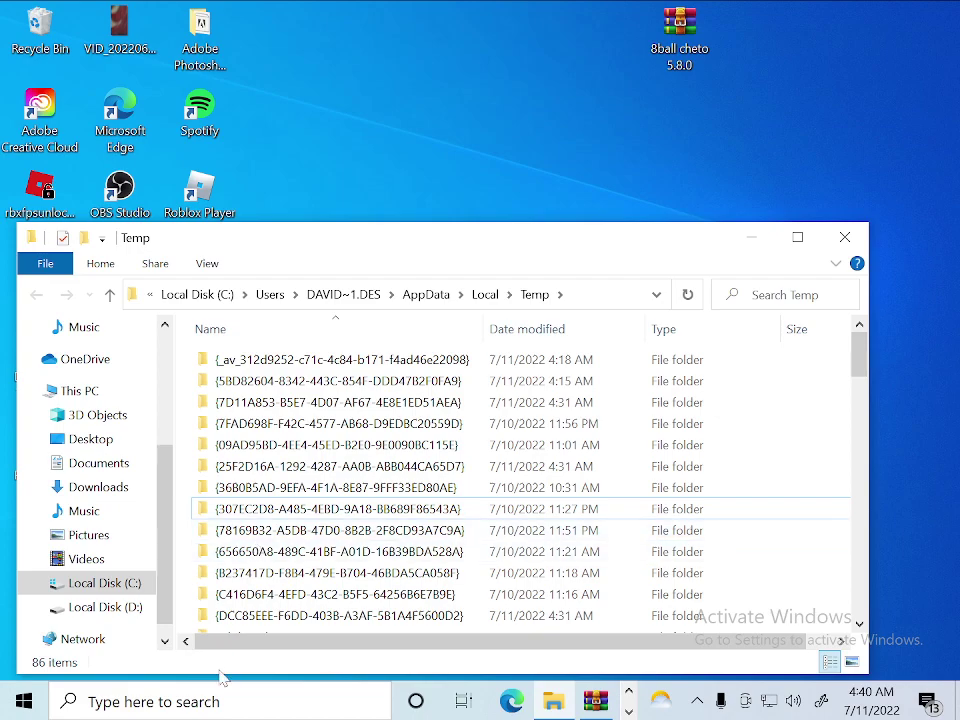
# Write the note "delete all of this idk why its not w0orking" in the Windows search box
pyautogui.click(204, 704)
pyautogui.write('dele')
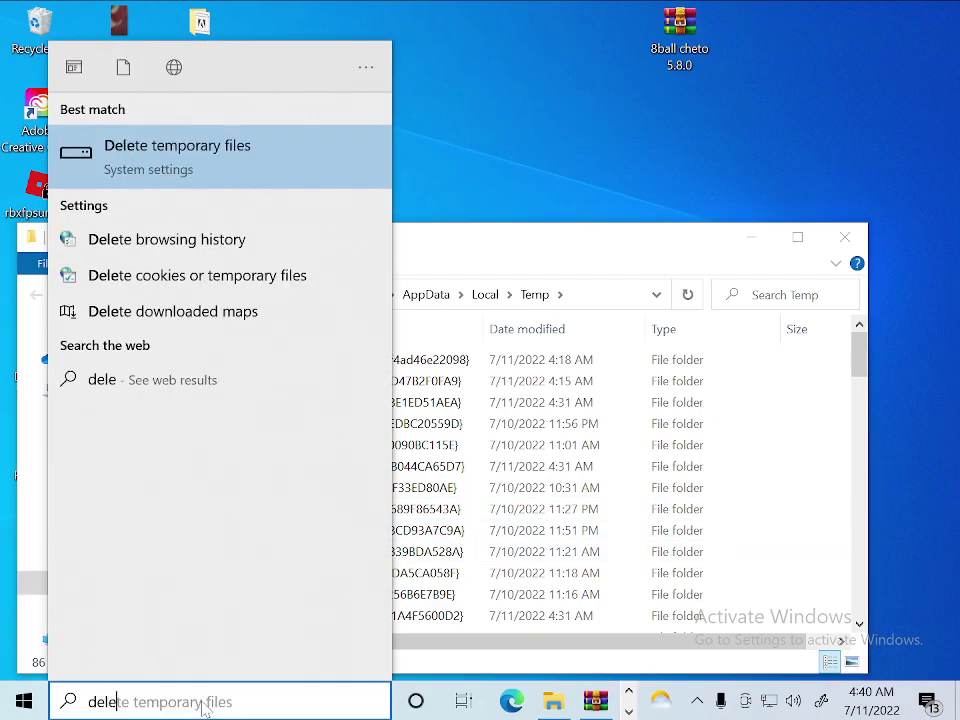
pyautogui.write('te all of')
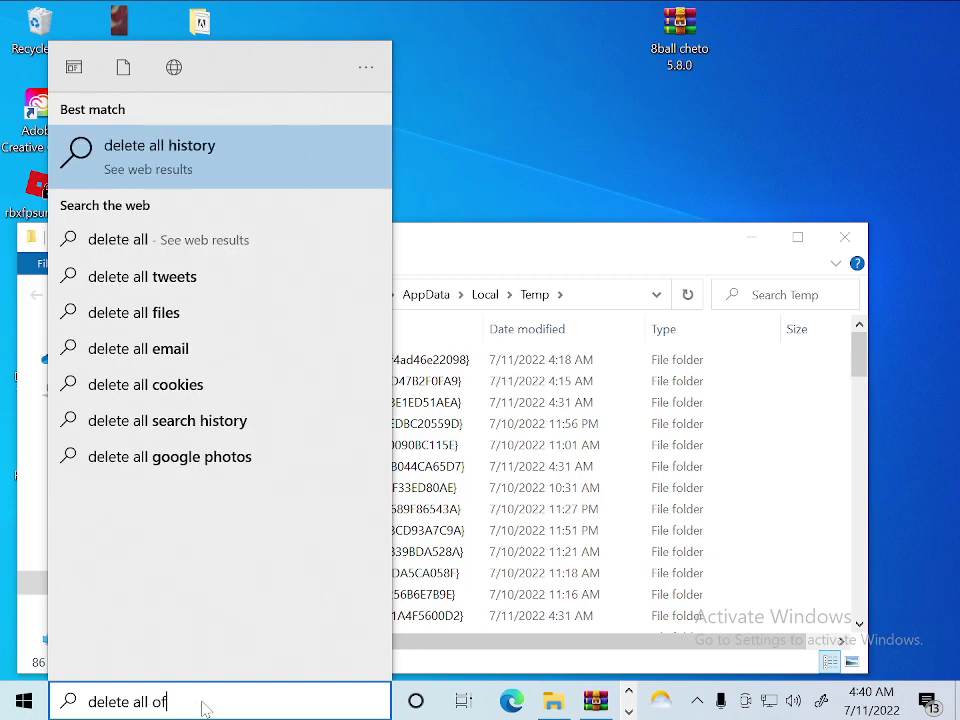
pyautogui.write(' this idk')
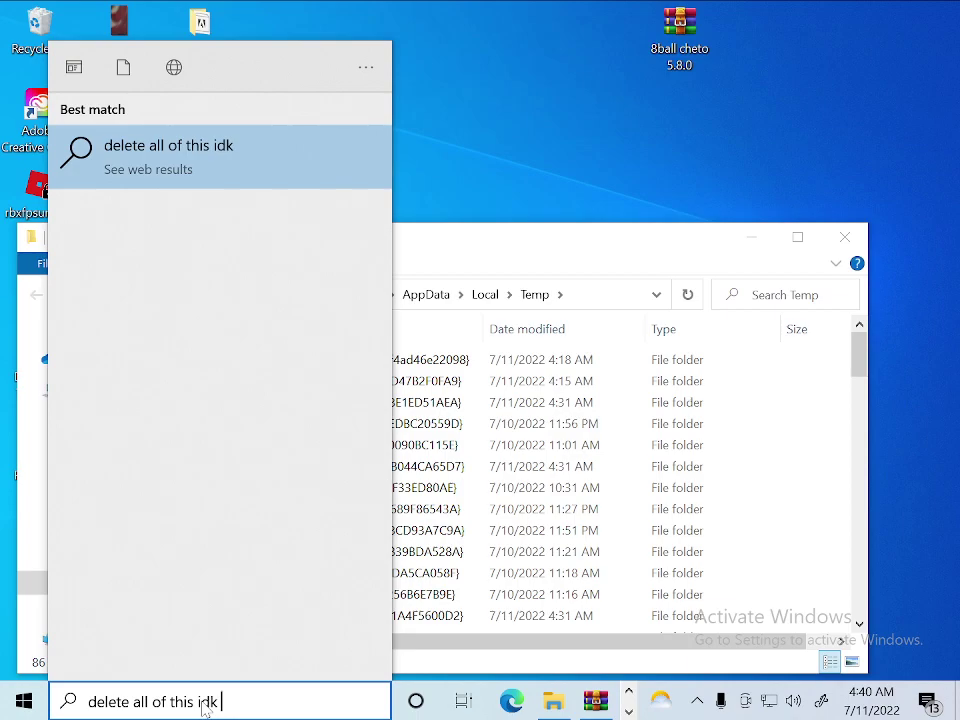
pyautogui.write('why its')
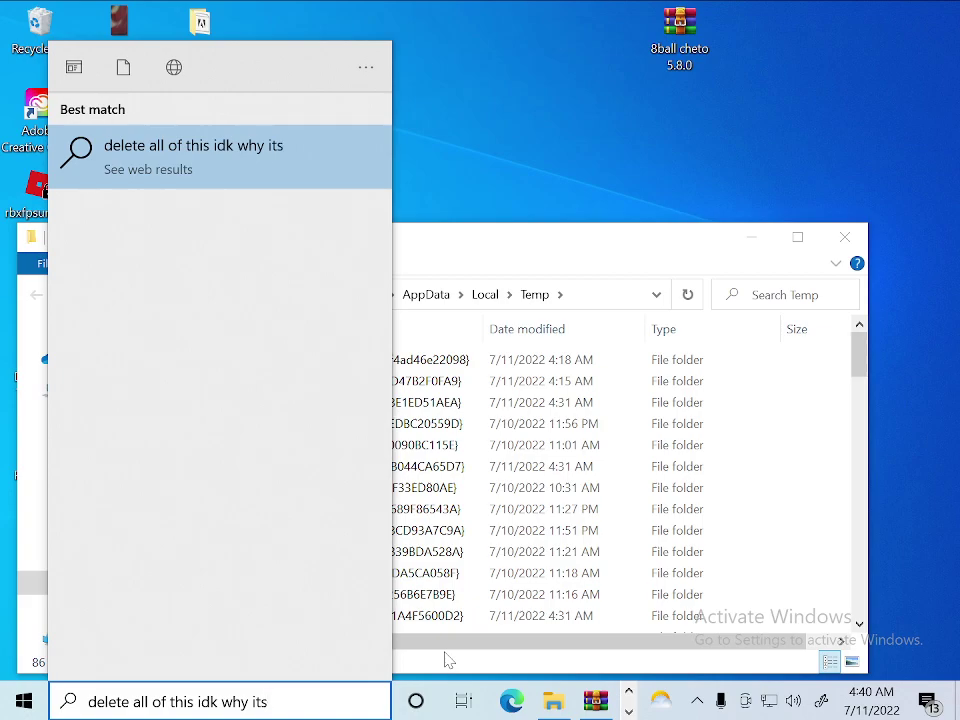
pyautogui.write('not w0orking')
# Clear the whole note from the Windows search box
pyautogui.press('BackSpace')
pyautogui.press('BackSpace')
pyautogui.press('BackSpace')
pyautogui.press('BackSpace')
pyautogui.press('BackSpace')
pyautogui.press('BackSpace')
pyautogui.press('BackSpace')
pyautogui.press('BackSpace')
pyautogui.press('BackSpace')
pyautogui.press('BackSpace')
pyautogui.press('BackSpace')
pyautogui.press('BackSpace')
pyautogui.press('BackSpace')
pyautogui.press('BackSpace')
pyautogui.press('BackSpace')
pyautogui.press('BackSpace')
pyautogui.press('BackSpace')
pyautogui.press('BackSpace')
pyautogui.press('BackSpace')
pyautogui.press('BackSpace')
pyautogui.press('BackSpace')
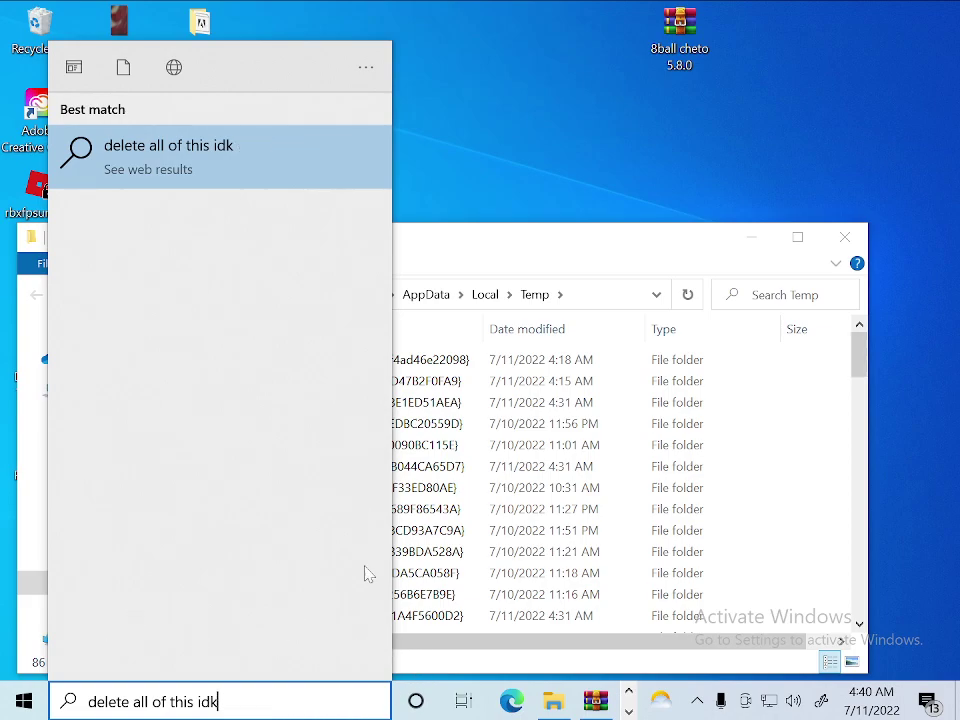
pyautogui.press('BackSpace')
pyautogui.press('BackSpace')
pyautogui.press('BackSpace')
pyautogui.press('BackSpace')
pyautogui.press('BackSpace')
pyautogui.press('BackSpace')
pyautogui.press('BackSpace')
pyautogui.press('BackSpace')
pyautogui.press('BackSpace')
pyautogui.press('BackSpace')
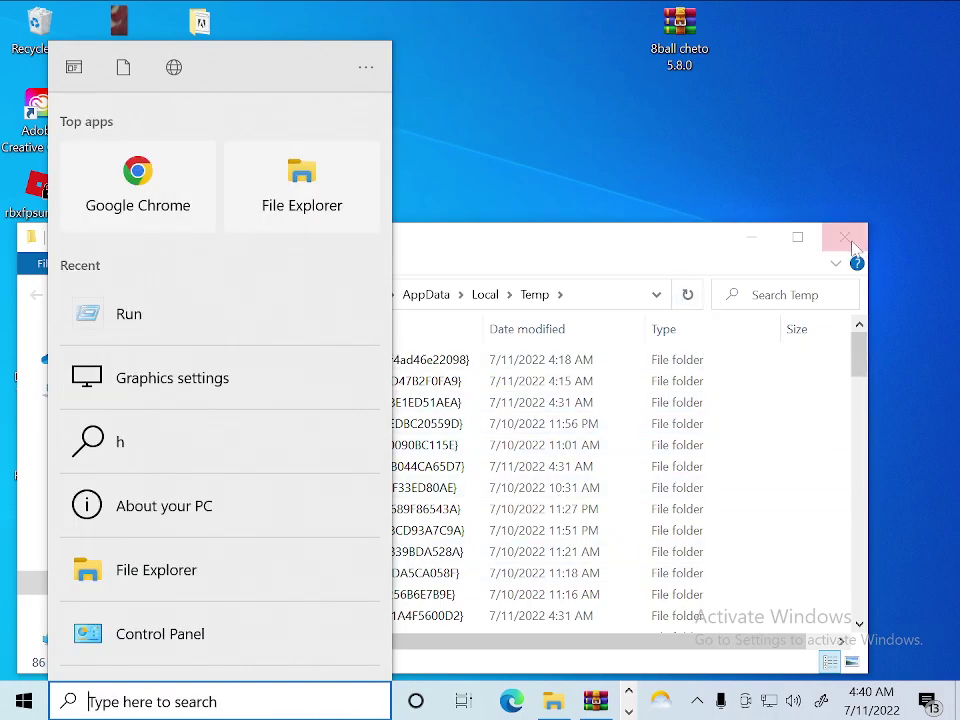
# Replace the open Temp window by running temp from the Run history, select the Windows temp folder's contents and close it
pyautogui.click(845, 238)
pyautogui.click(153, 701)
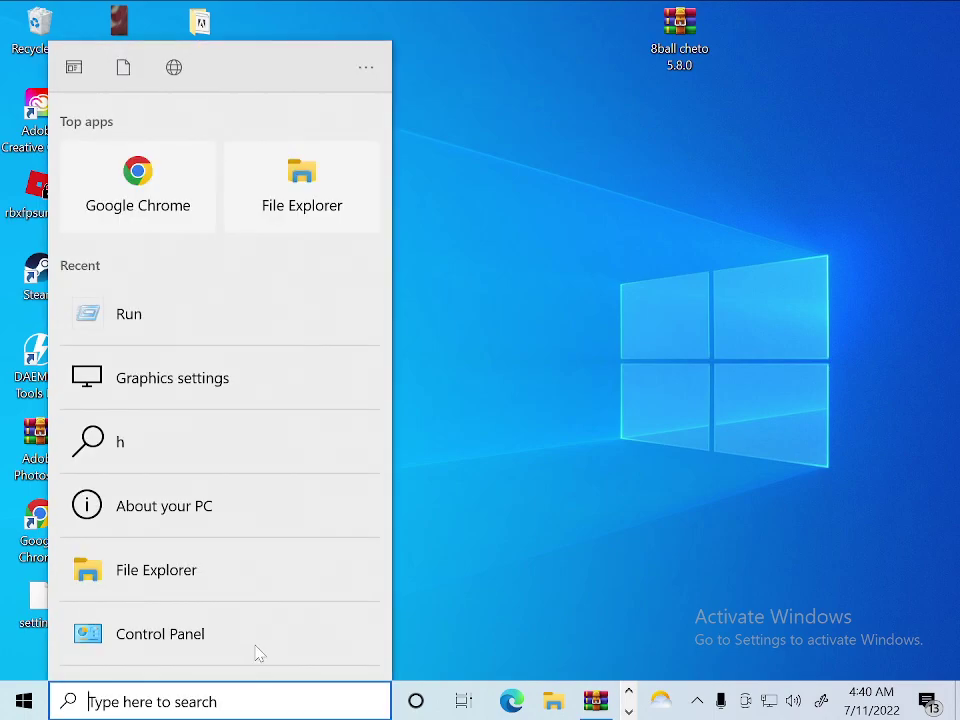
pyautogui.click(131, 332)
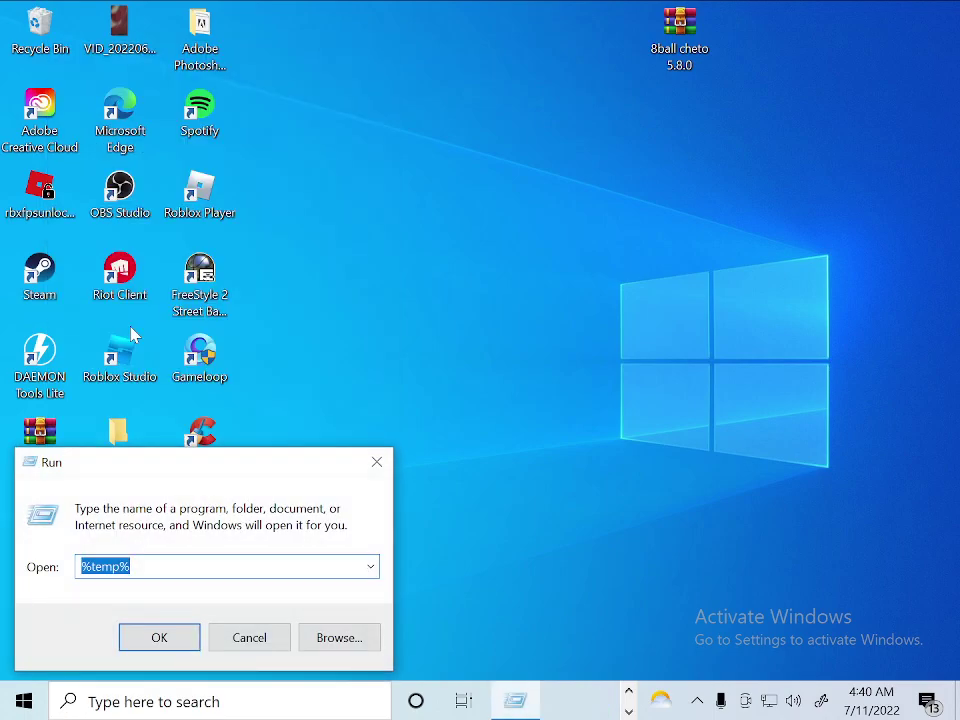
pyautogui.click(370, 567)
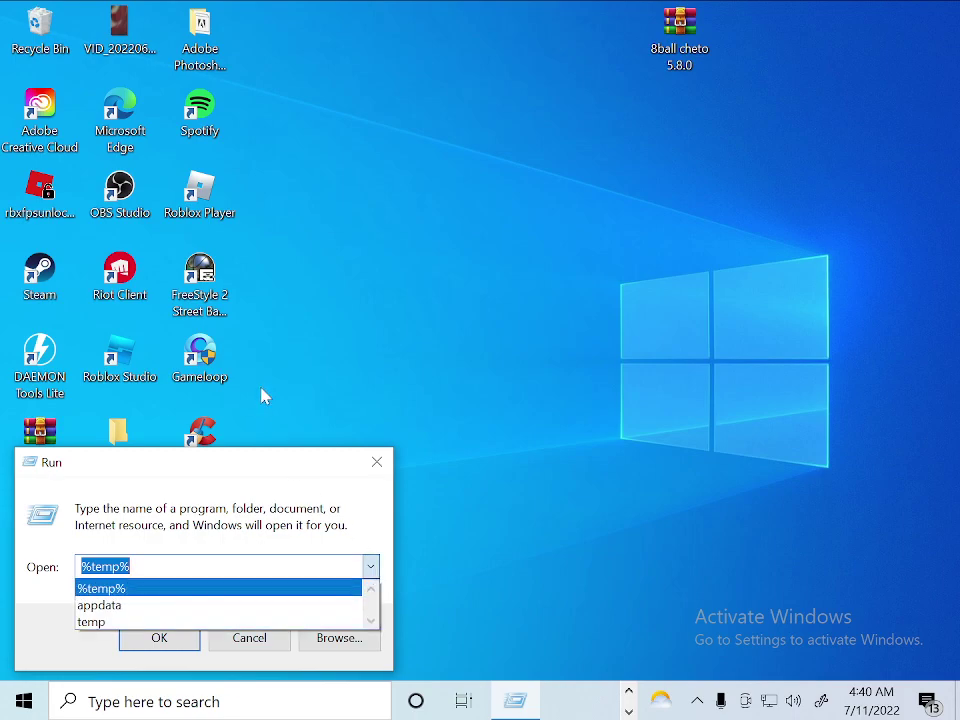
pyautogui.click(127, 623)
pyautogui.click(158, 643)
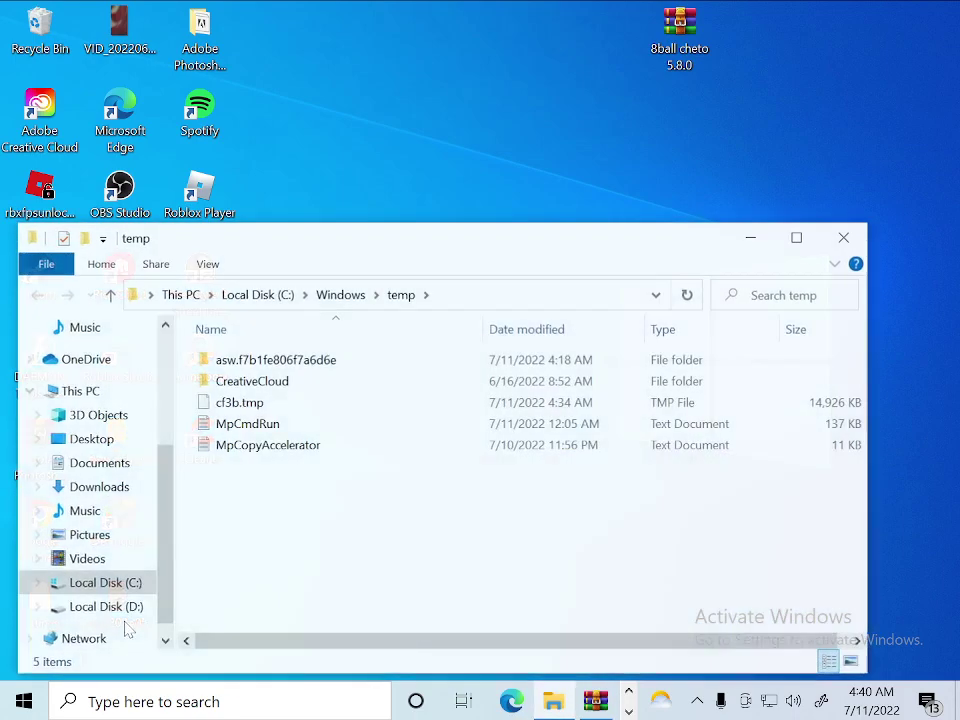
pyautogui.moveTo(332, 484); pyautogui.dragTo(270, 352)
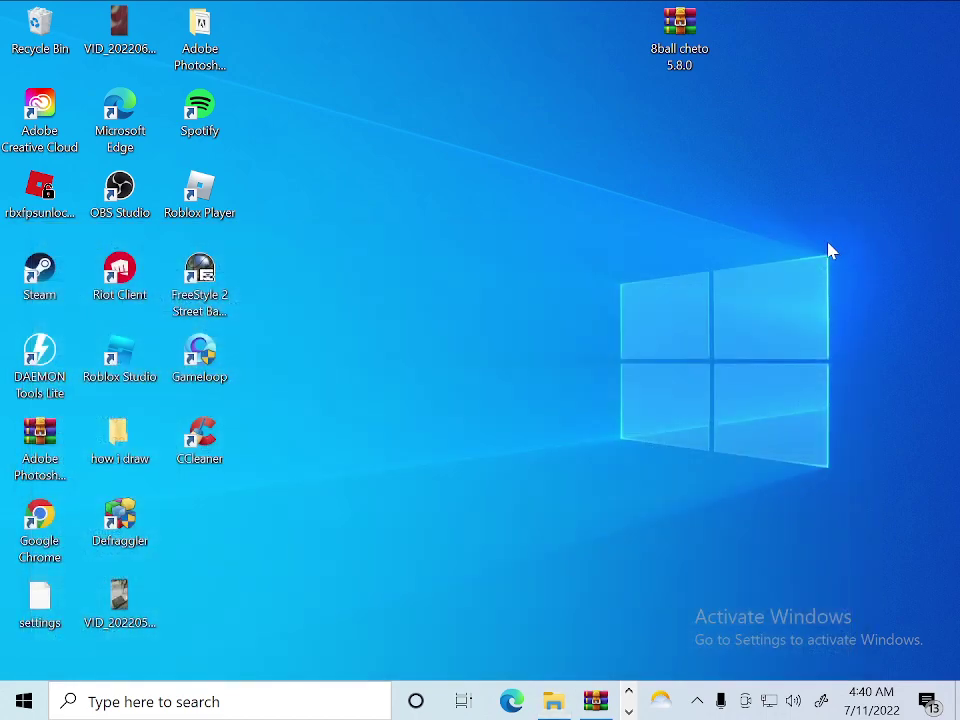
pyautogui.click(843, 245)
# Write "and finnaly" in the Windows search box and close the browser window with its web results
pyautogui.press('super+s')
pyautogui.write('and finnal')
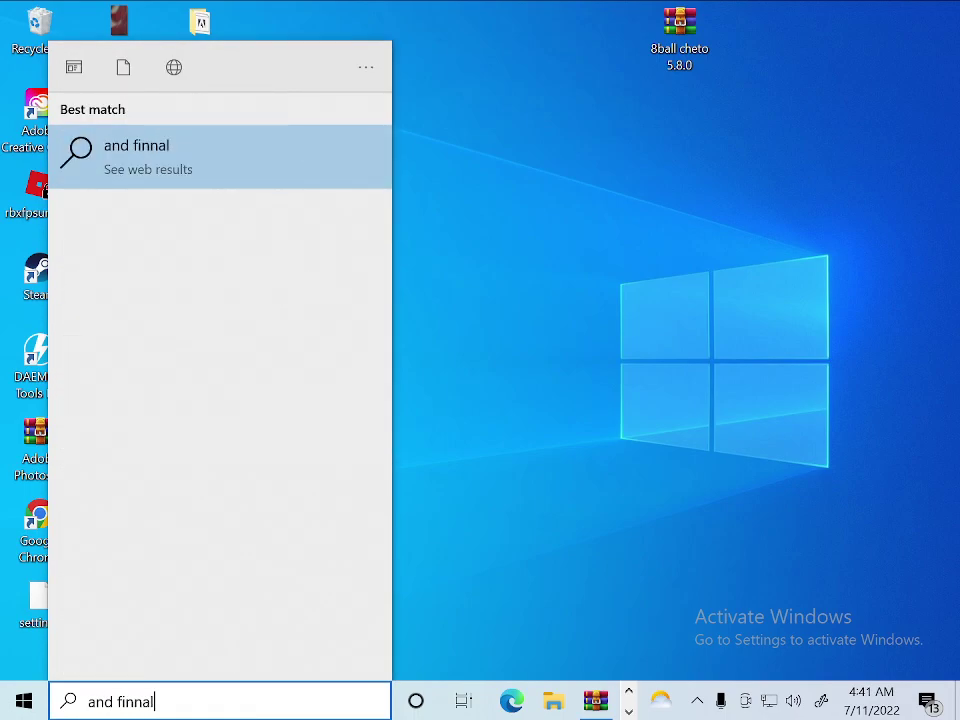
pyautogui.press('Escape')
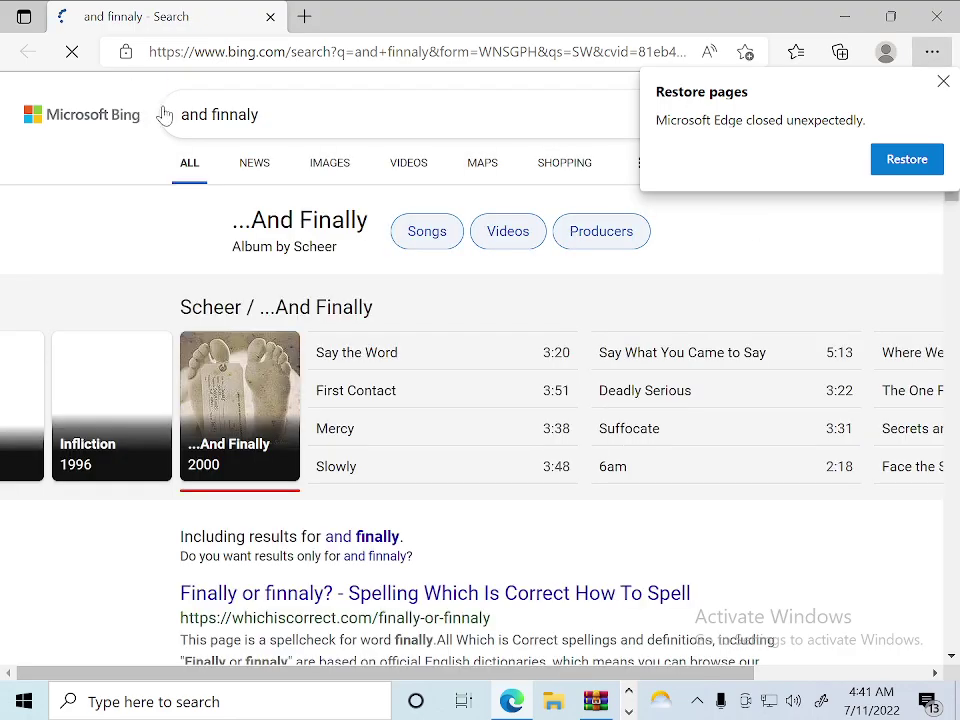
pyautogui.hotkey('alt', 'F4')
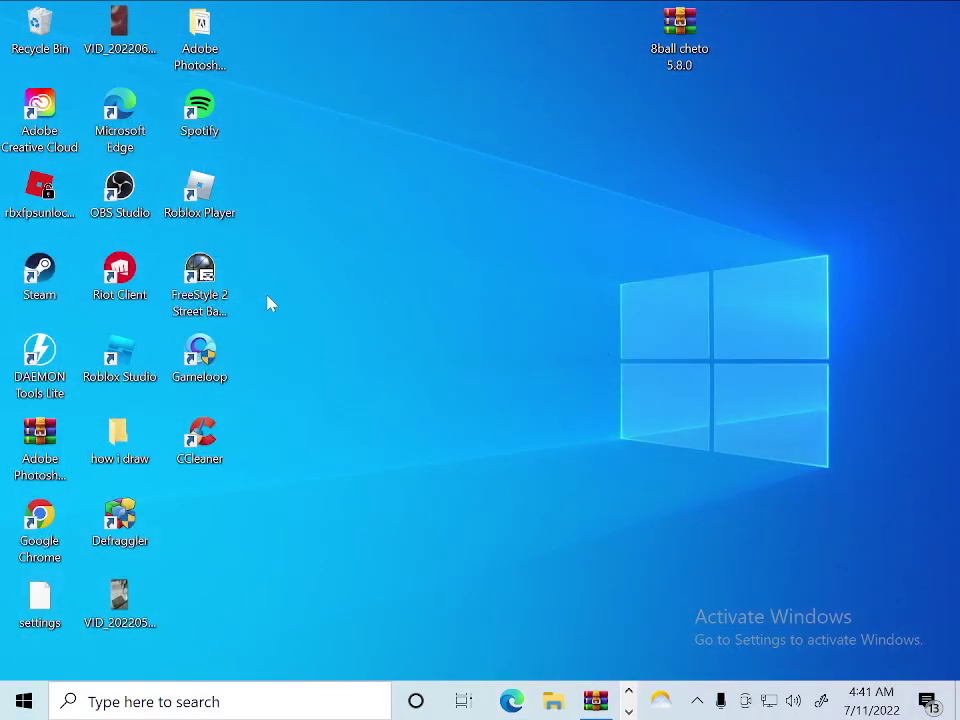
# Open CCleaner from the desktop and look through its Tools, Registry and Options pages
pyautogui.doubleClick(205, 440)
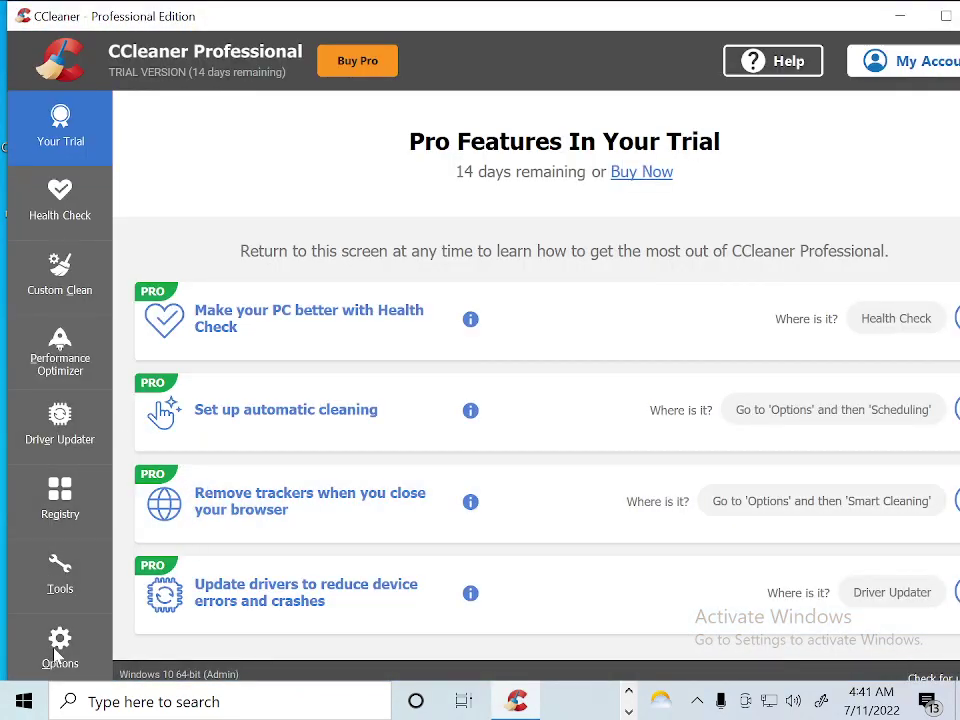
pyautogui.click(62, 580)
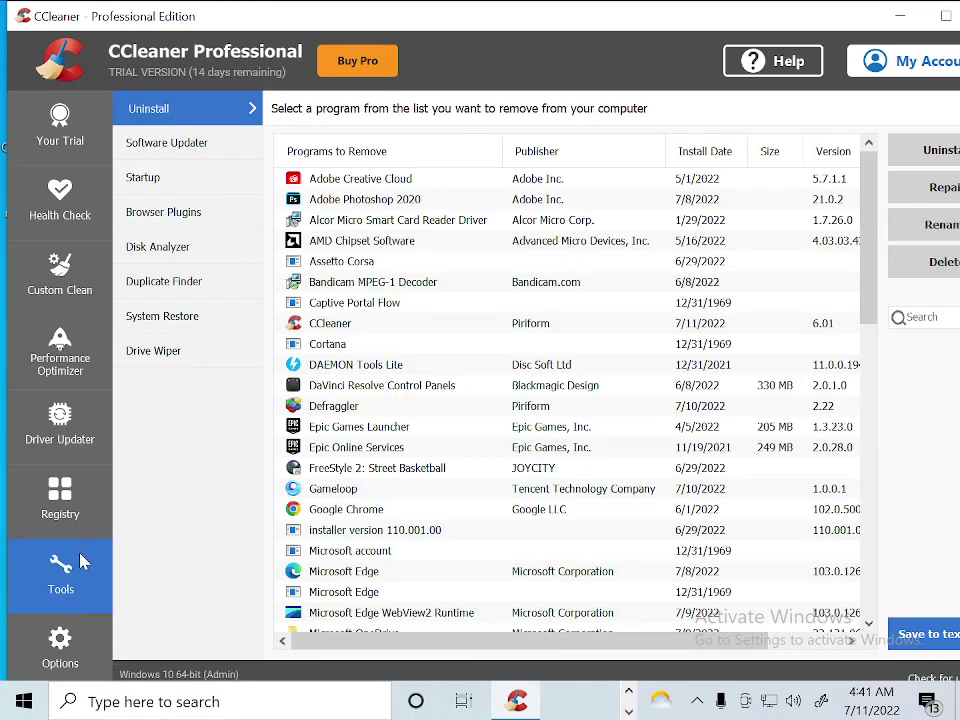
pyautogui.click(64, 522)
pyautogui.click(62, 640)
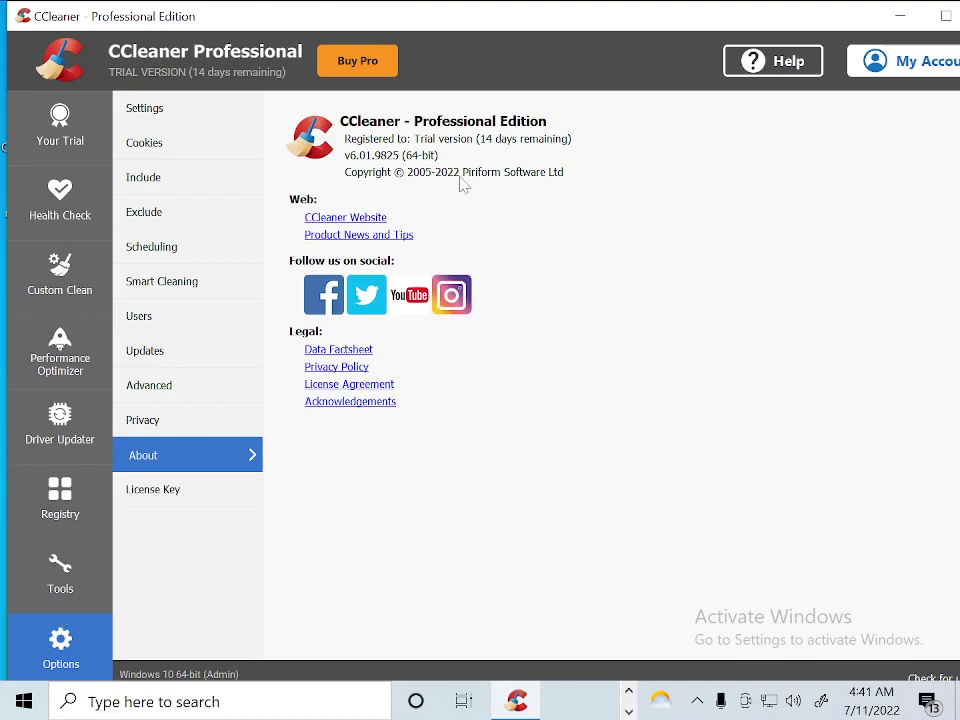
# Write the note "u can boost here free for 14 days pressing this its not working bcz i boost once" in Windows search and dismiss it
pyautogui.click(201, 712)
pyautogui.write('u c')
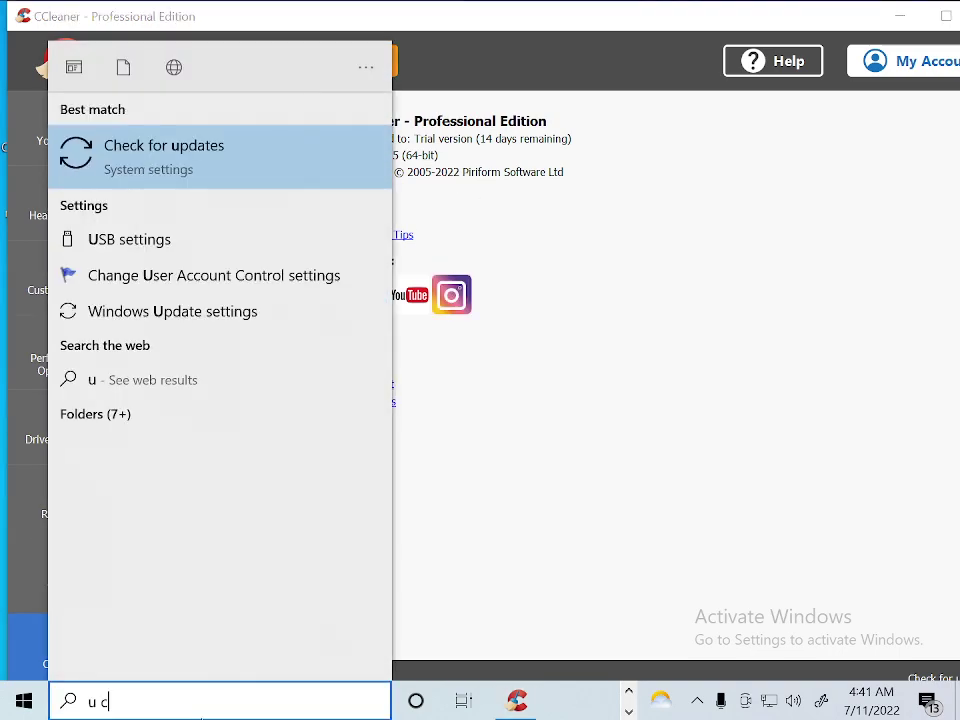
pyautogui.write('an boost here free for 14 days')
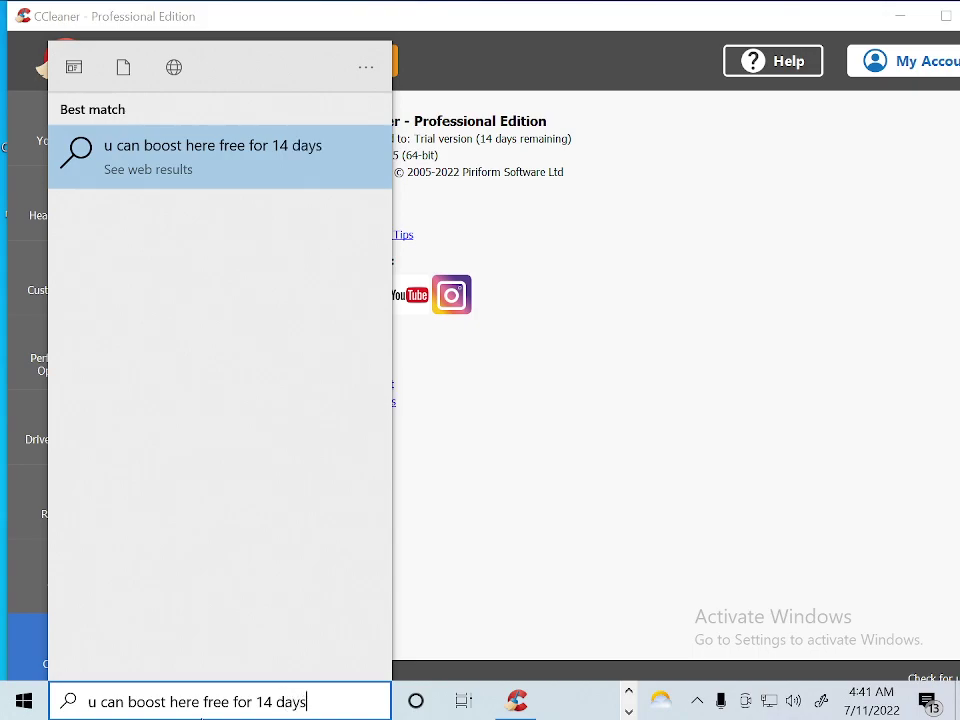
pyautogui.write('sing this')
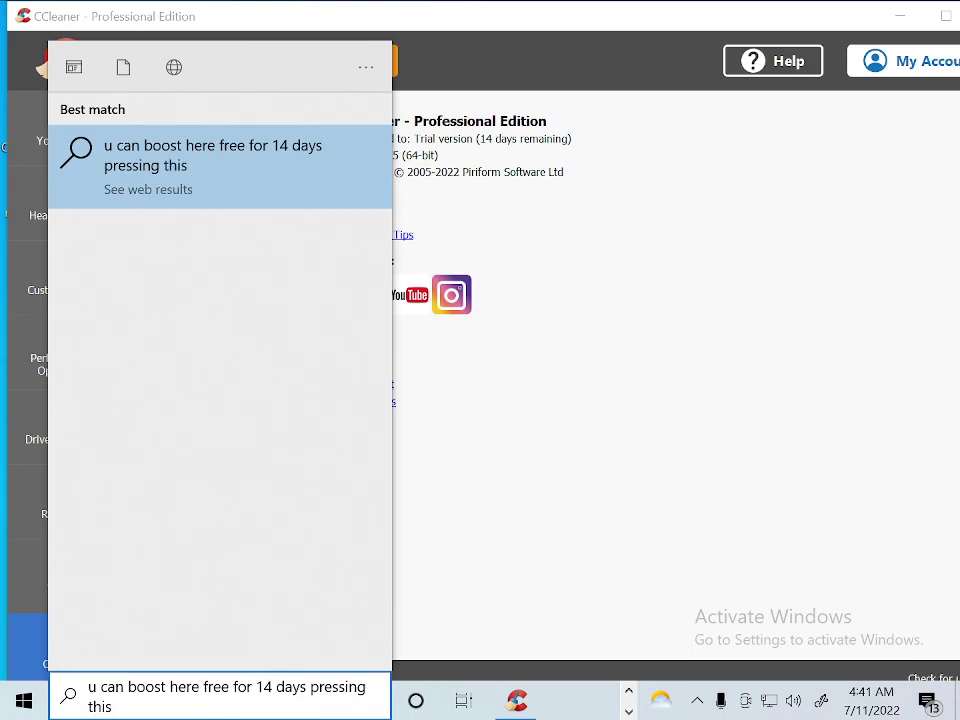
pyautogui.write('its not working b')
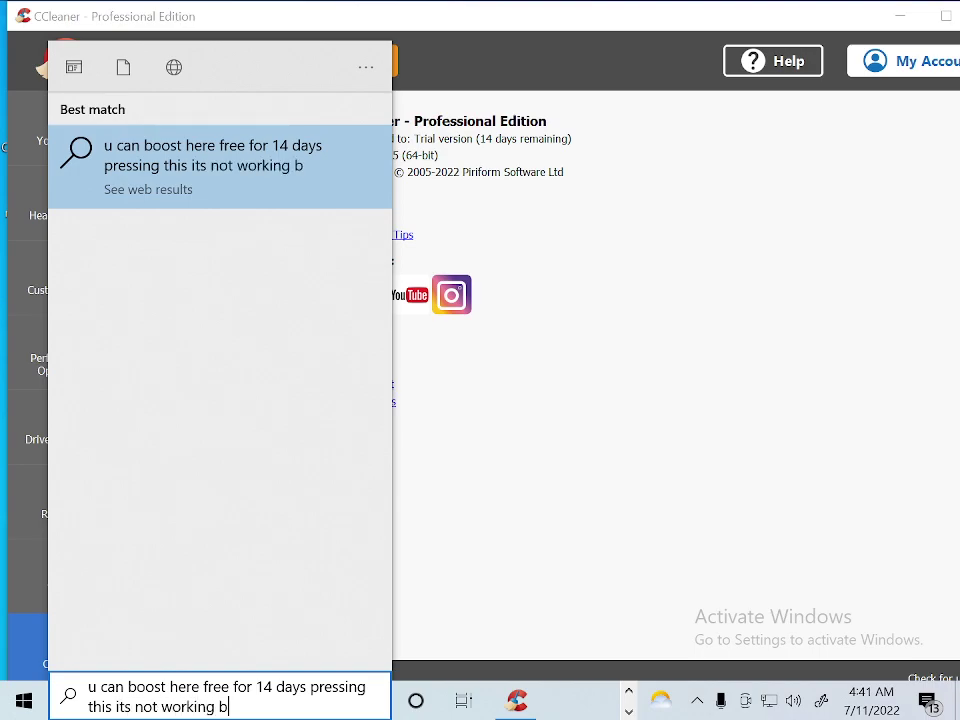
pyautogui.write('cz uiboost once')
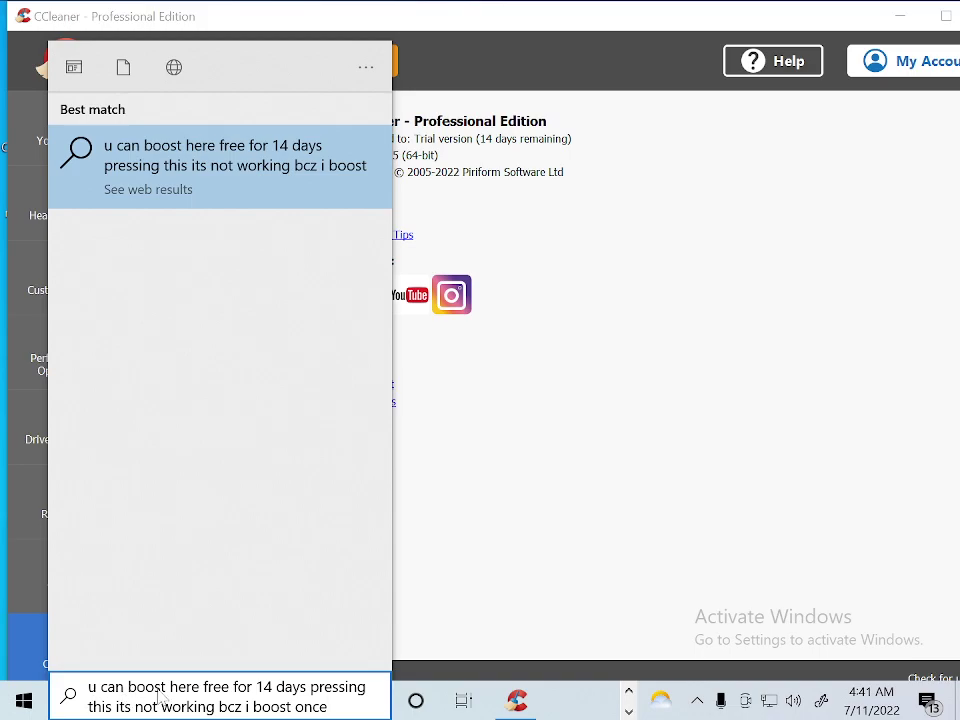
pyautogui.click(533, 596)
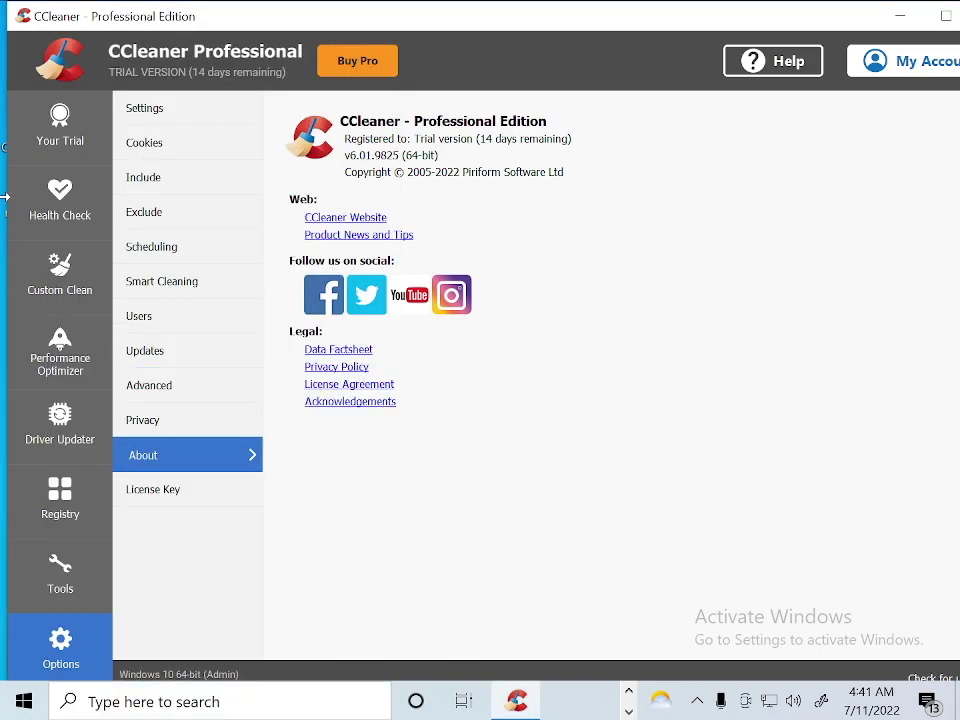
# Examine CCleaner's Health Check, Custom Clean and Performance Optimizer pages, finishing on the Your Trial page
pyautogui.click(70, 225)
pyautogui.click(62, 268)
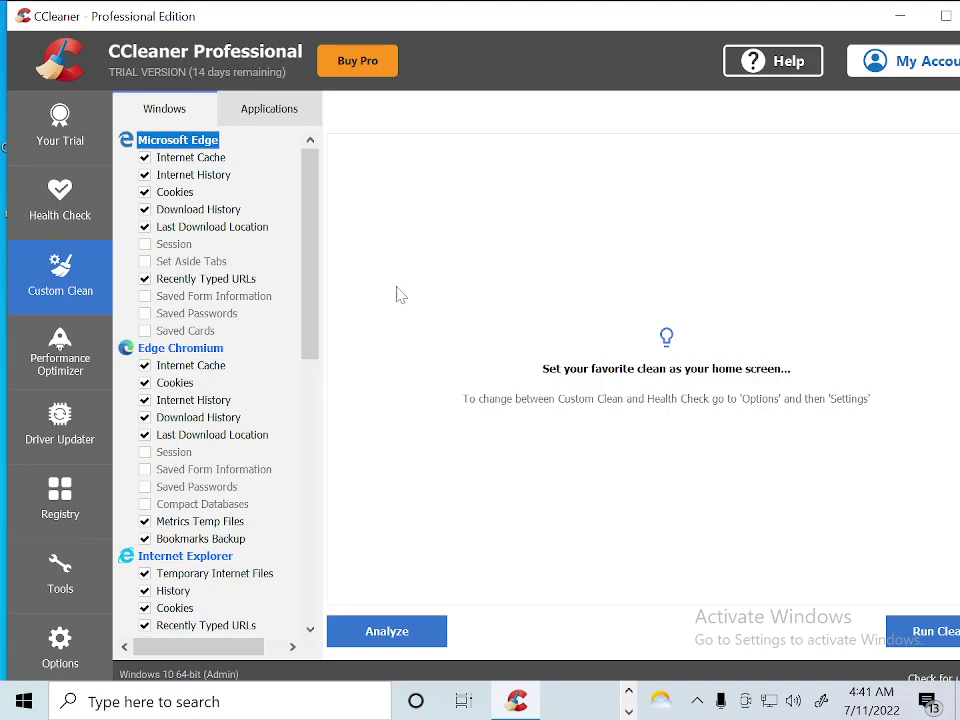
pyautogui.click(92, 368)
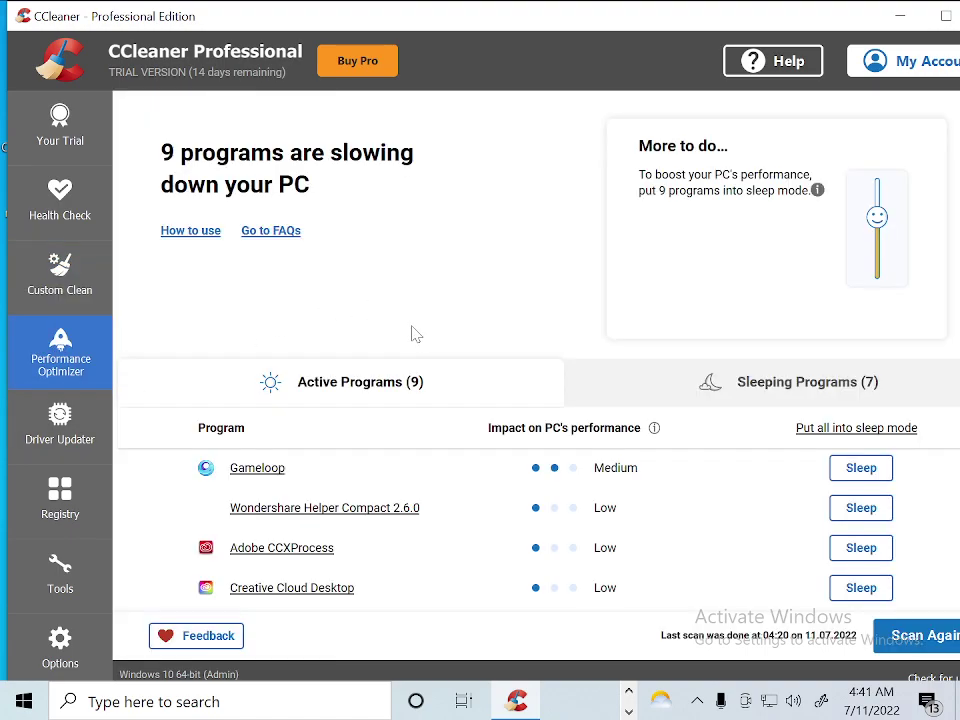
pyautogui.scroll(-1, 540, 488)
pyautogui.scroll(1, 570, 500)
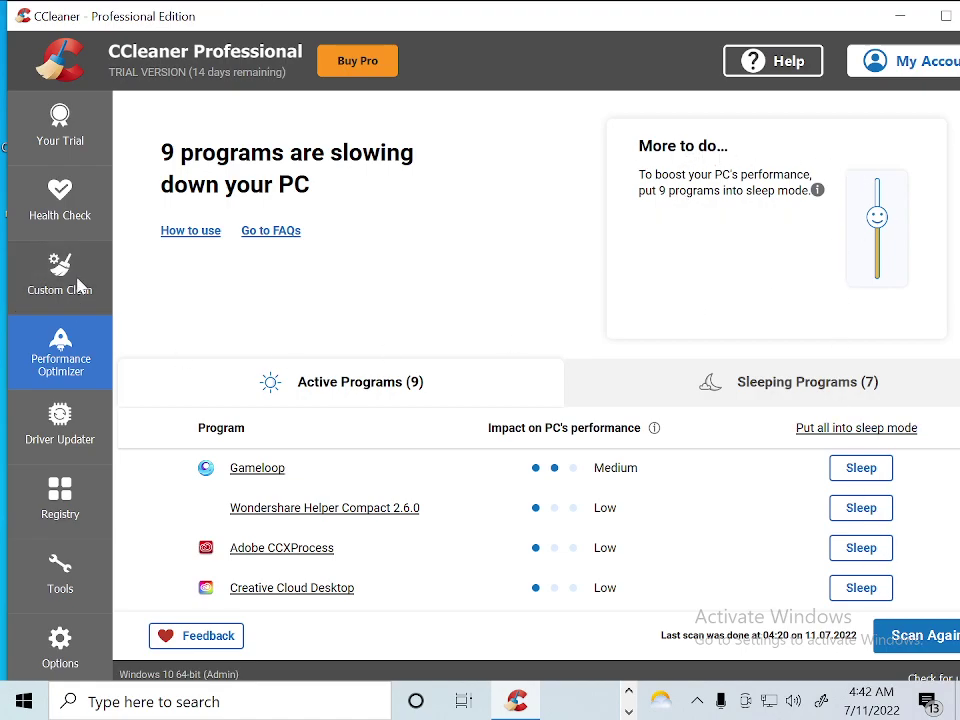
pyautogui.click(76, 281)
pyautogui.click(36, 216)
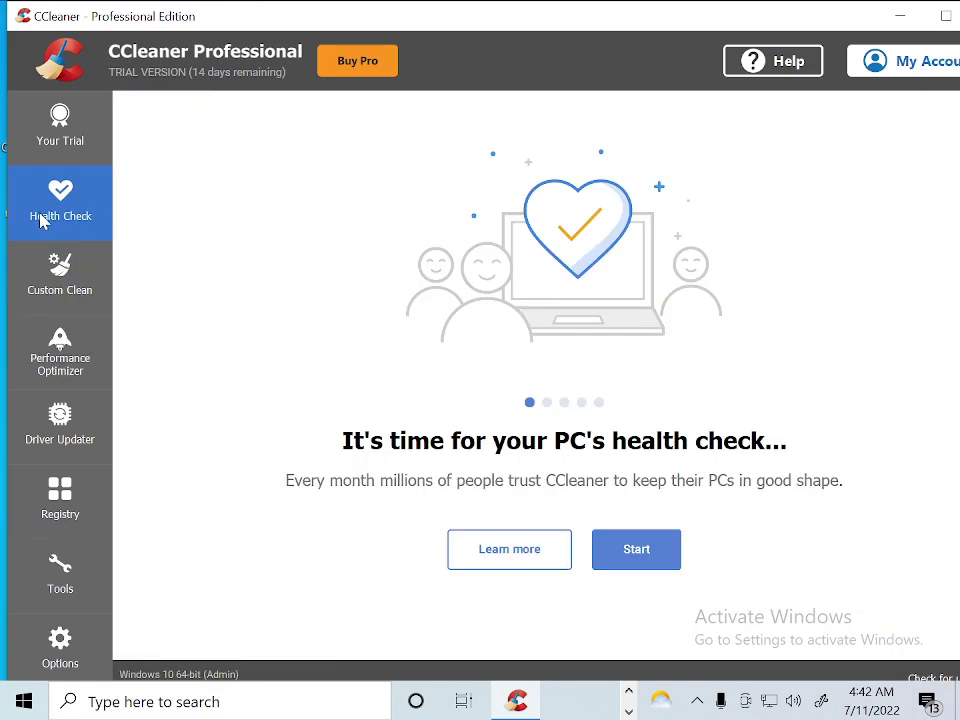
pyautogui.click(36, 132)
pyautogui.click(102, 304)
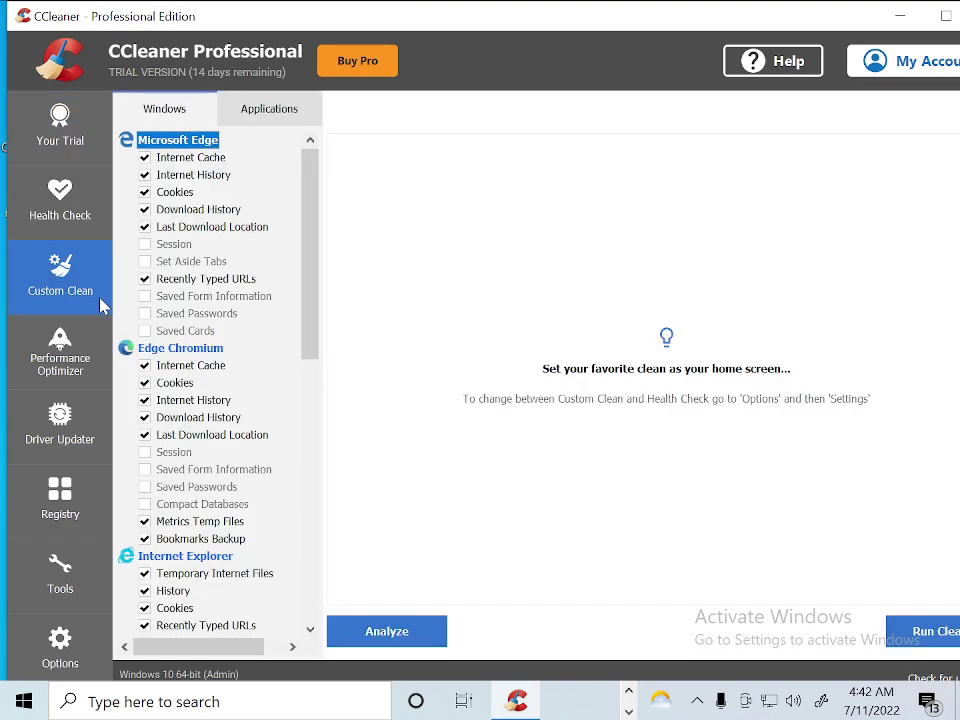
pyautogui.click(60, 355)
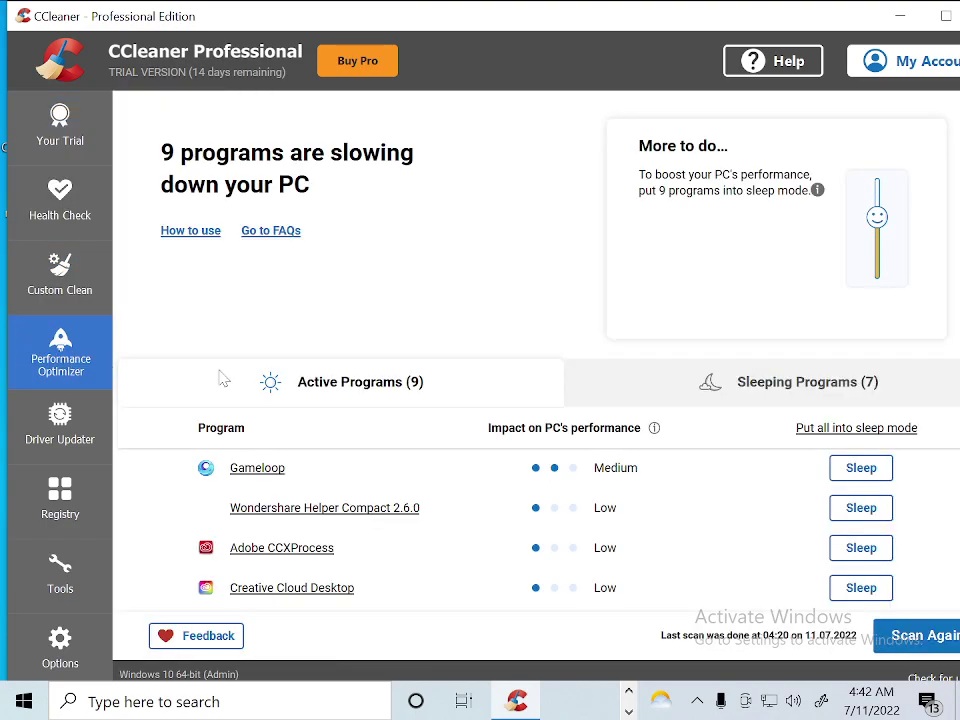
pyautogui.click(28, 146)
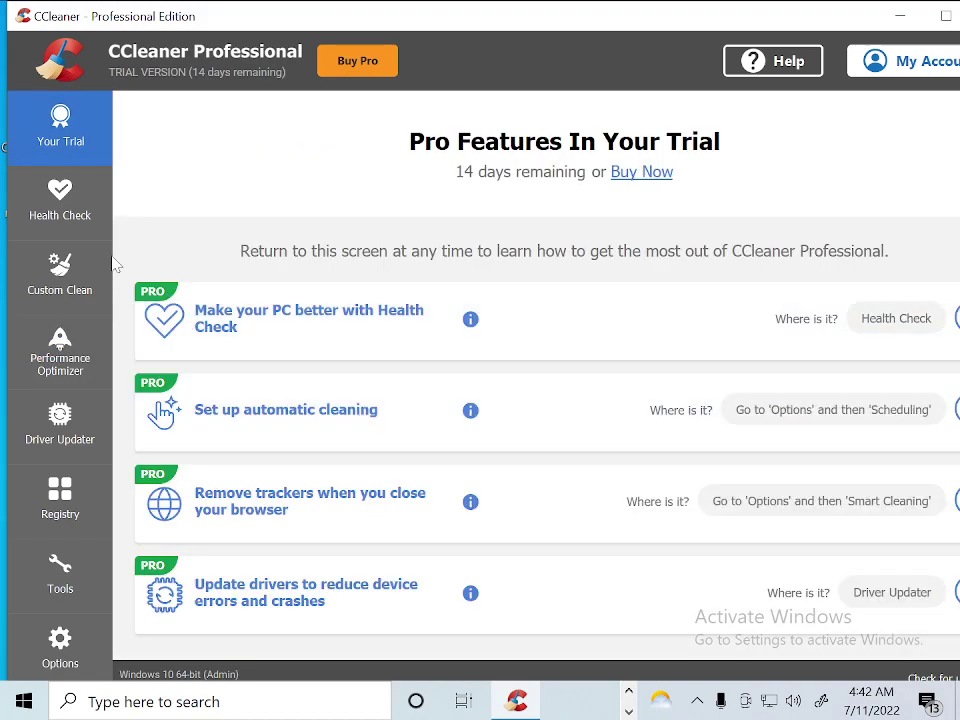
# View the Health Check page again, finishing on the Custom Clean page with its Windows cleaning options
pyautogui.click(85, 212)
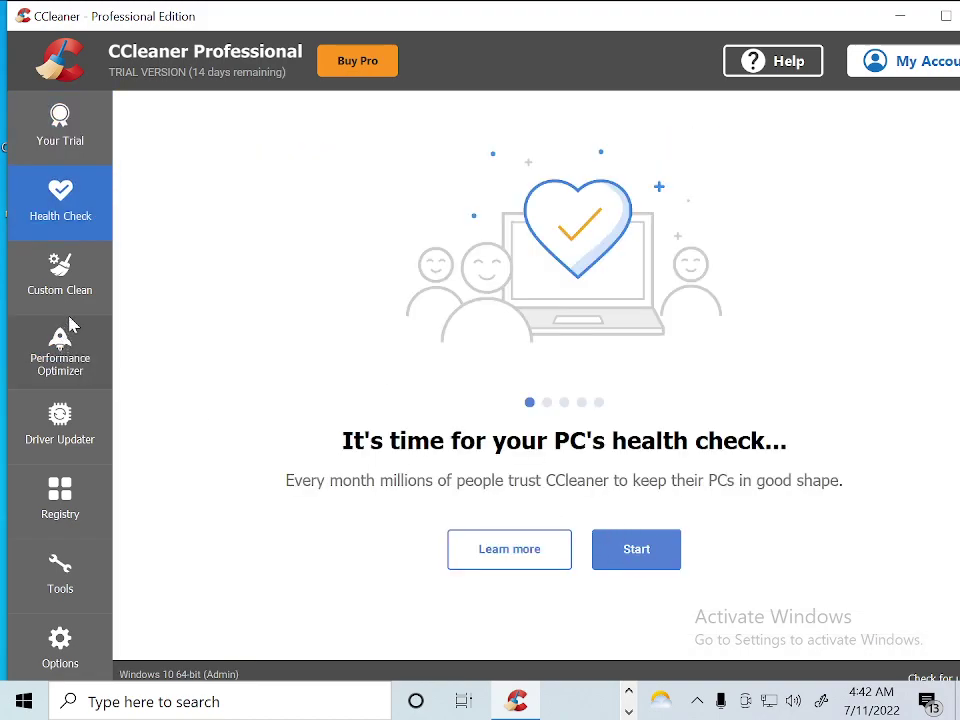
pyautogui.click(100, 300)
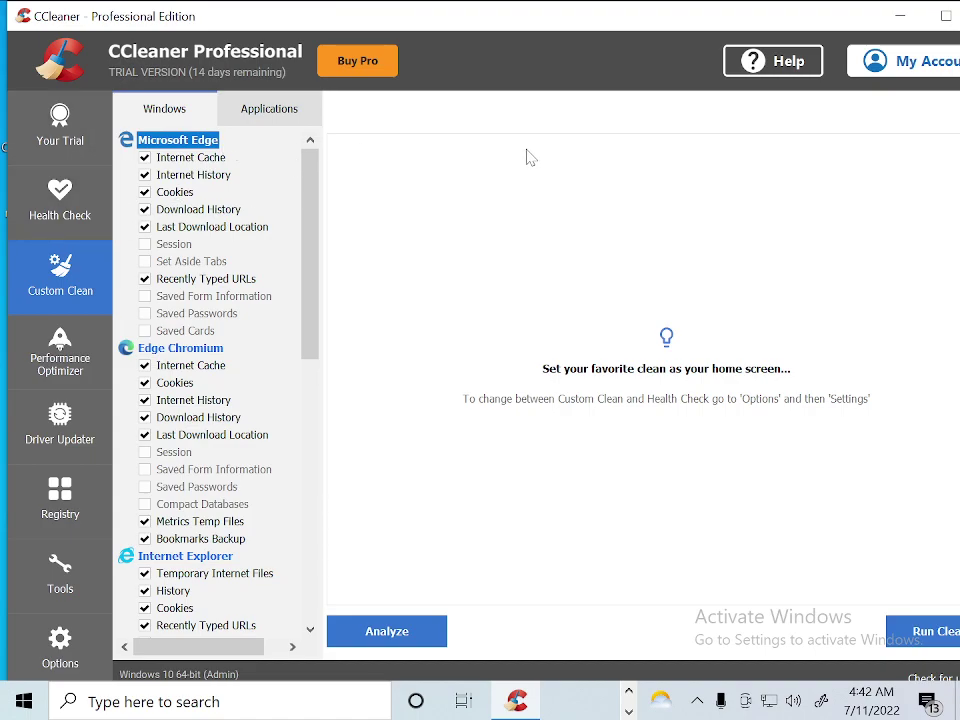
# Write the closing note "this its all BYE!!!!!!!!!!!!" in Windows search and dismiss it
pyautogui.click(285, 712)
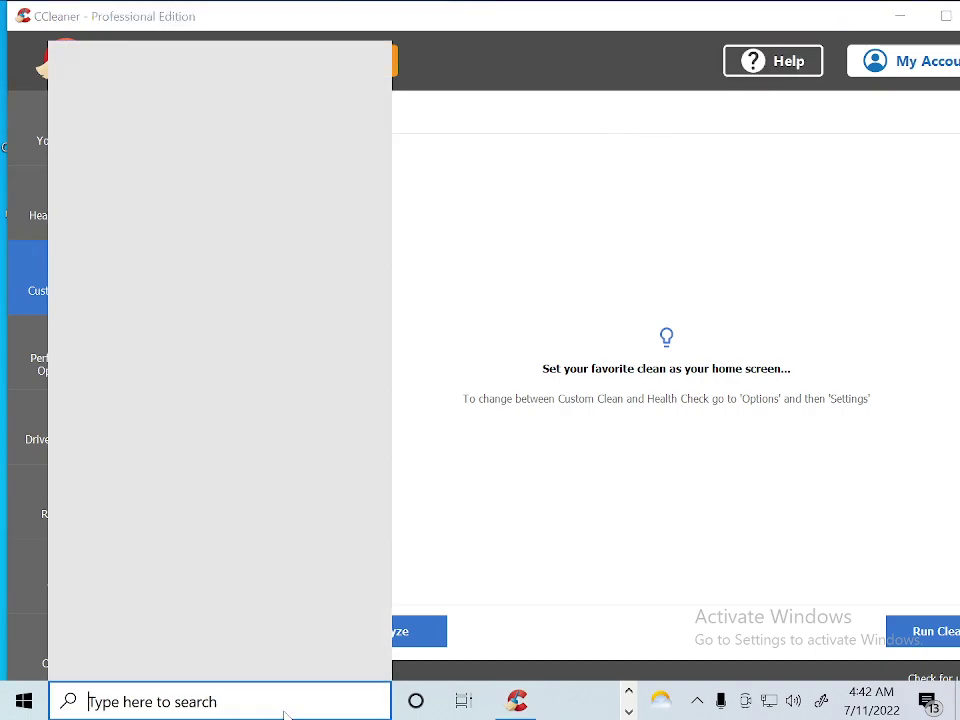
pyautogui.write('thi')
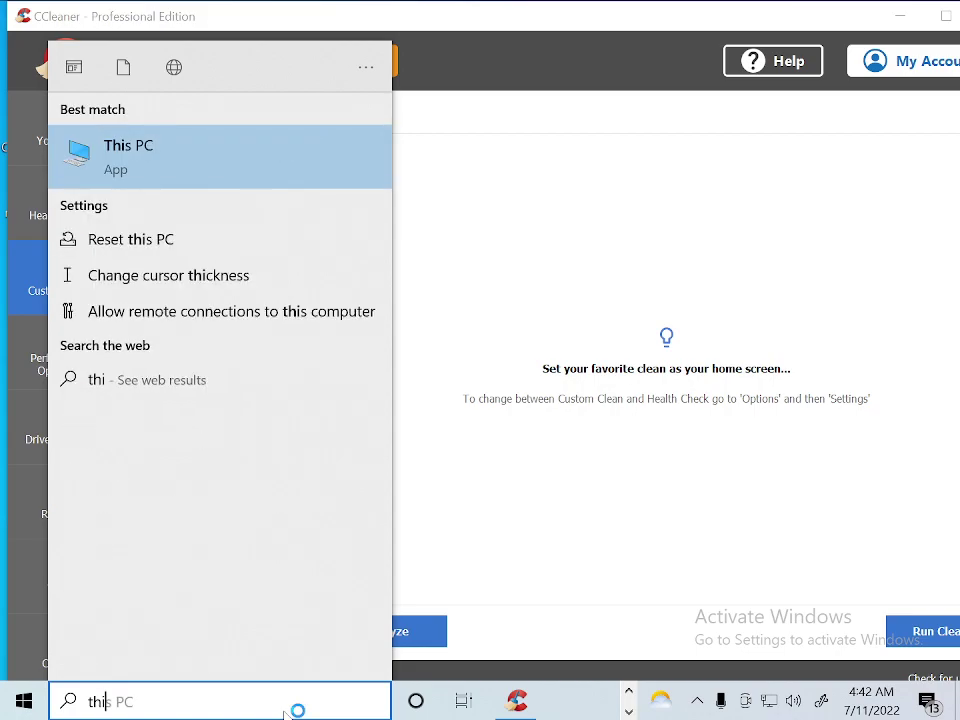
pyautogui.write('s wa')
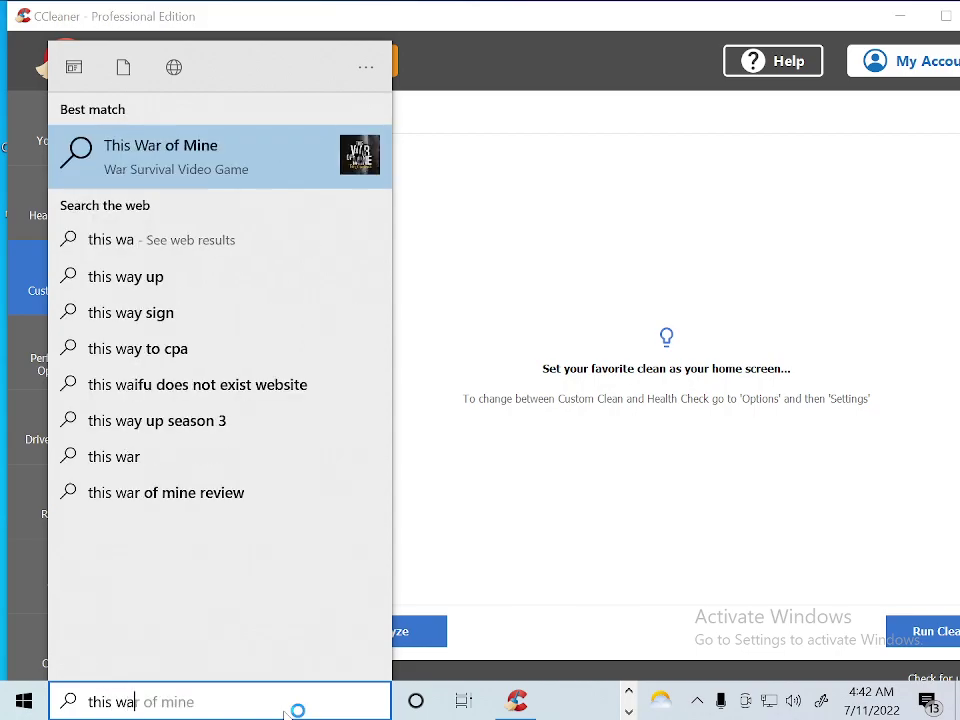
pyautogui.write(';')
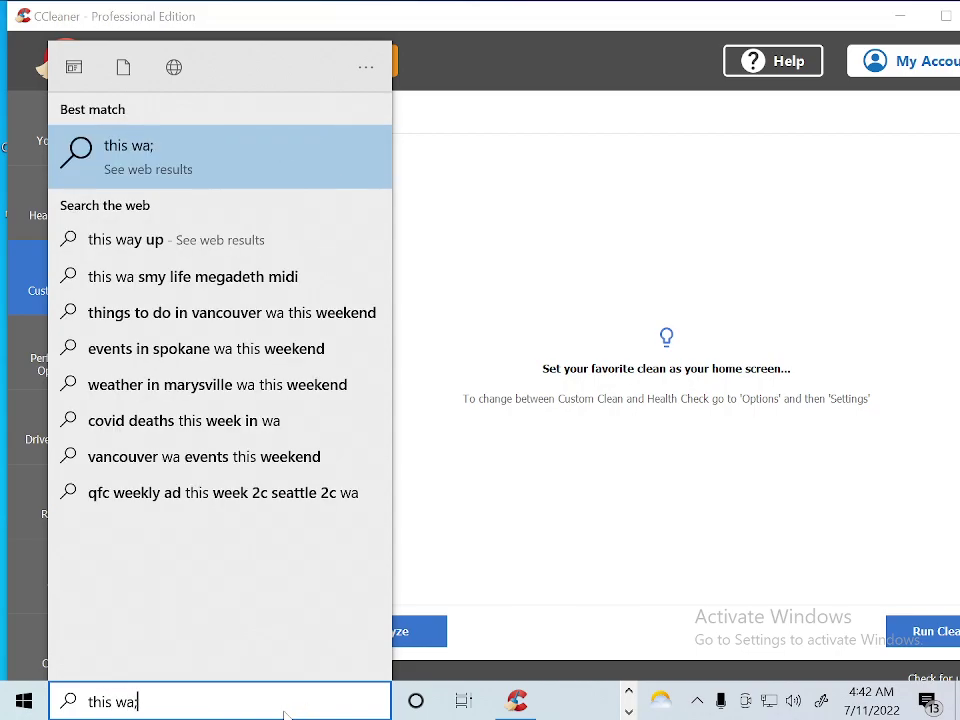
pyautogui.press('BackSpace')
pyautogui.write("'s")
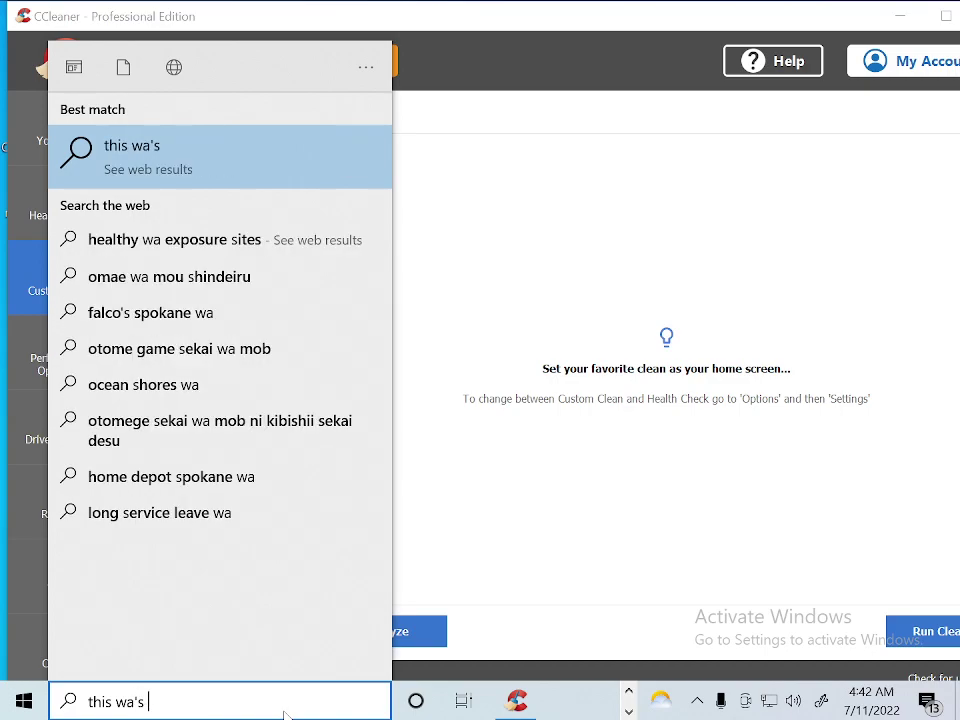
pyautogui.press('BackSpace')
pyautogui.press('BackSpace')
pyautogui.press('BackSpace')
pyautogui.press('BackSpace')
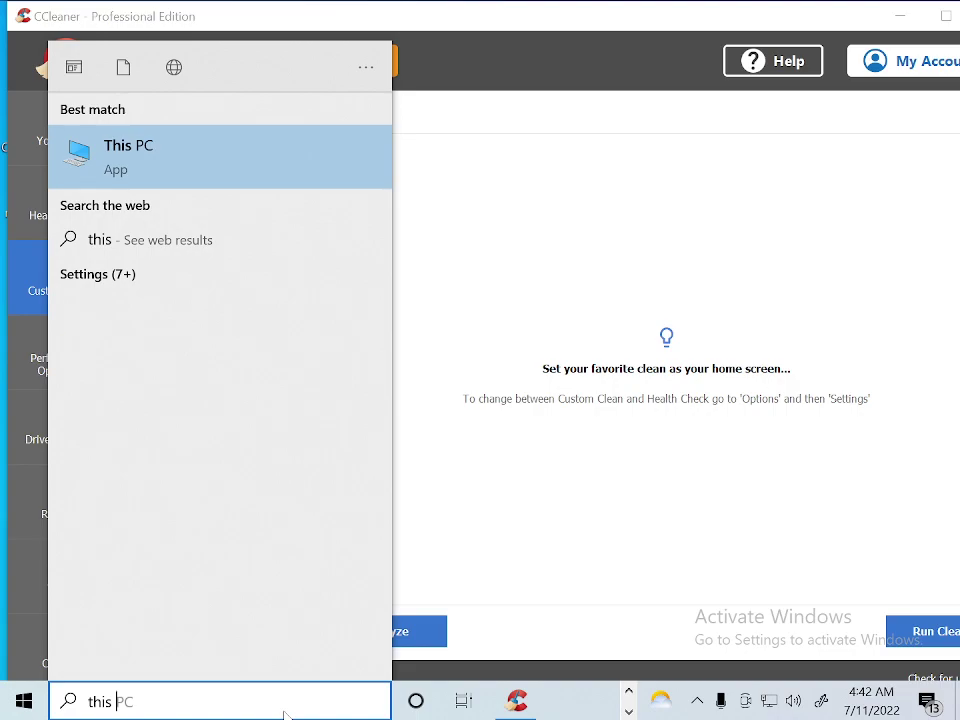
pyautogui.write('its L')
pyautogui.press('BackSpace')
pyautogui.write('all ')
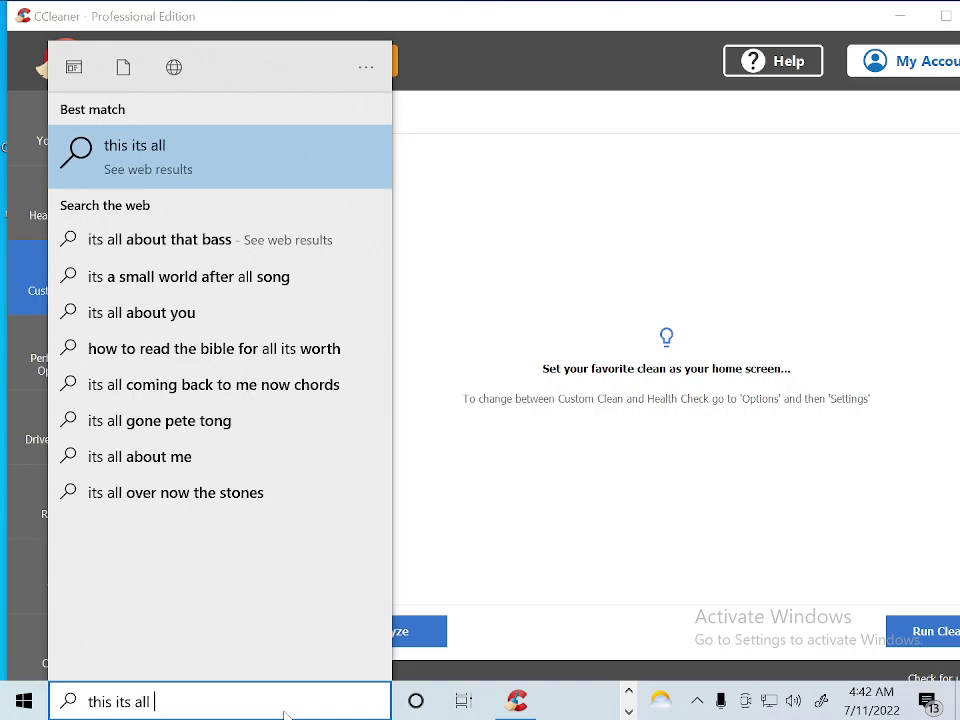
pyautogui.write('BYE!!!!!!!!!!!!')
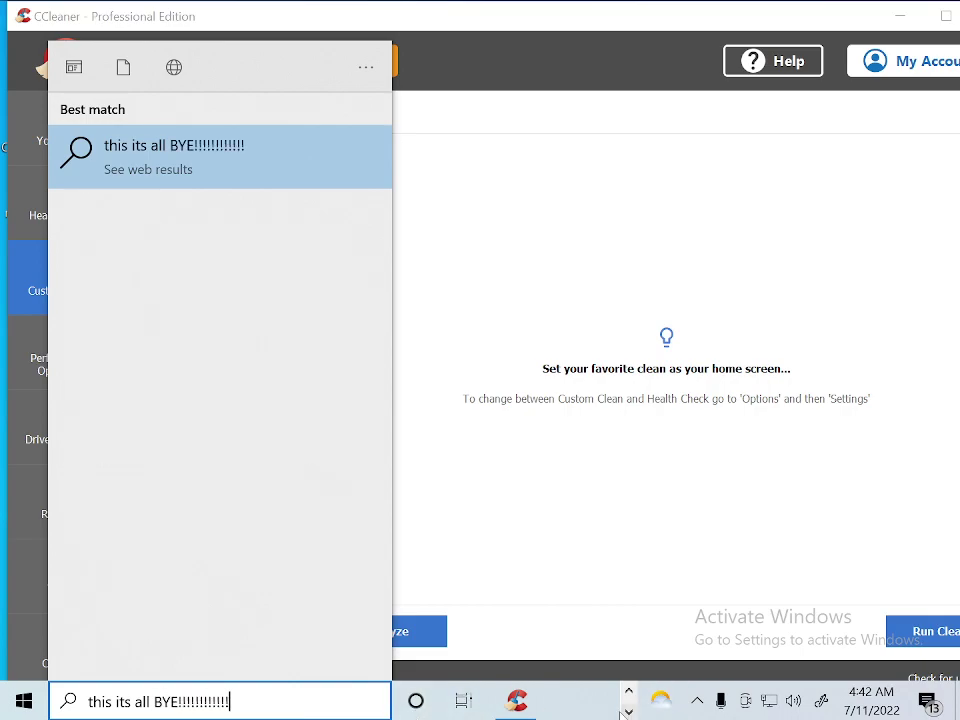
pyautogui.press('Escape')
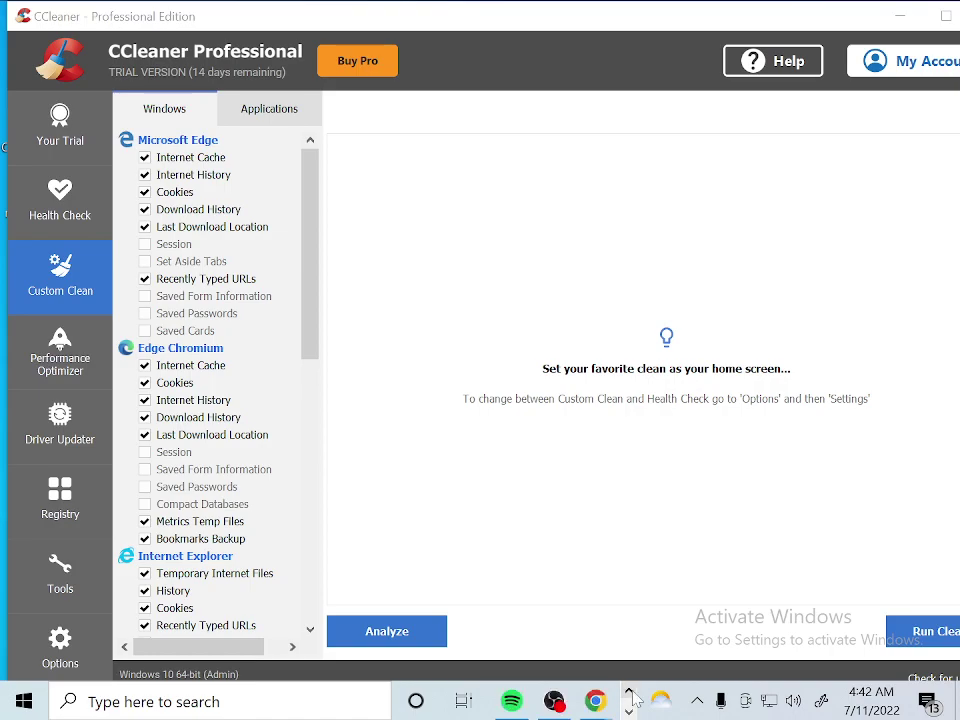